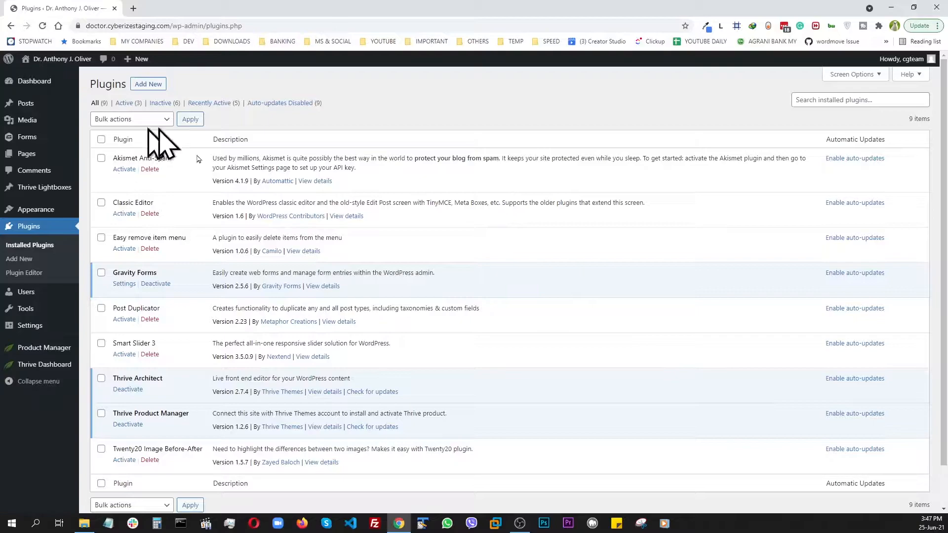
Find the Duplicator – WordPress Migration Plugin in the plugin directory, then install and activate it
left_click(139, 87)
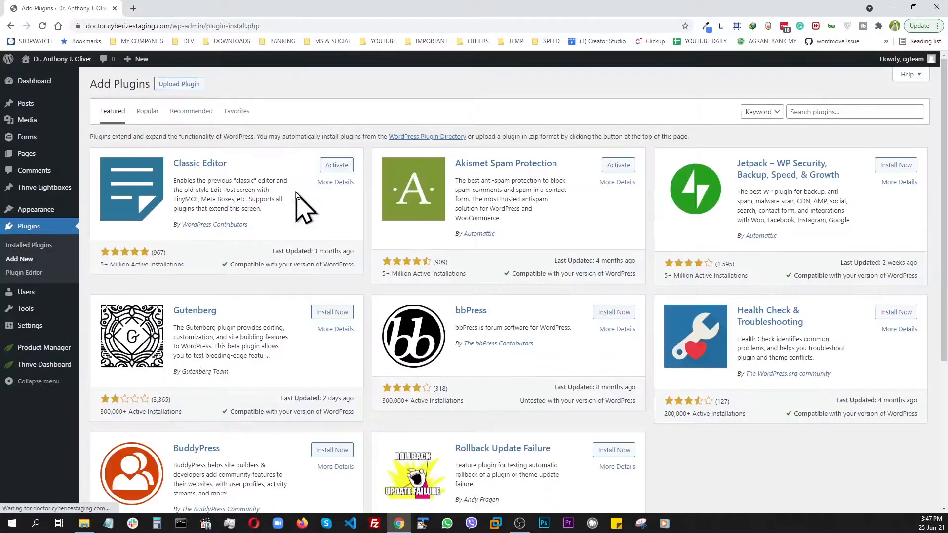
left_click(809, 111)
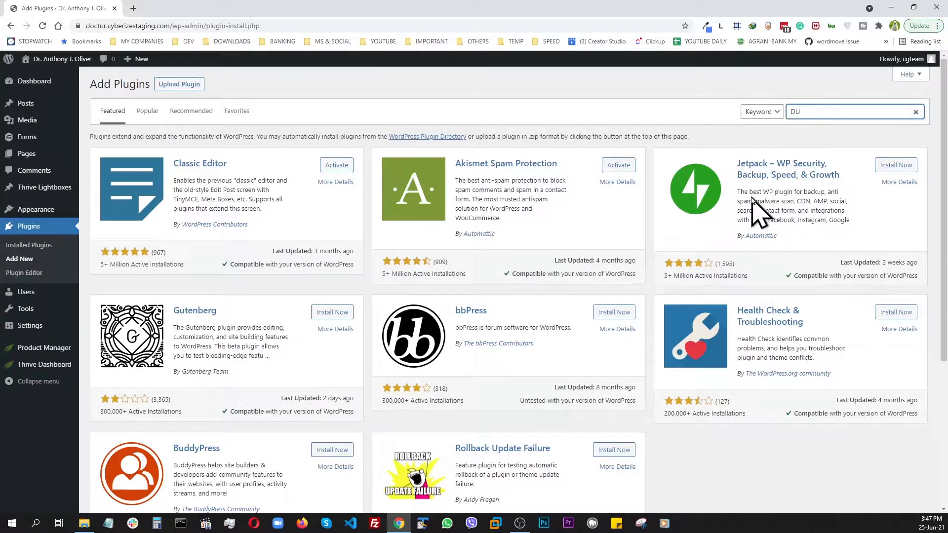
type("DUPLICATOR")
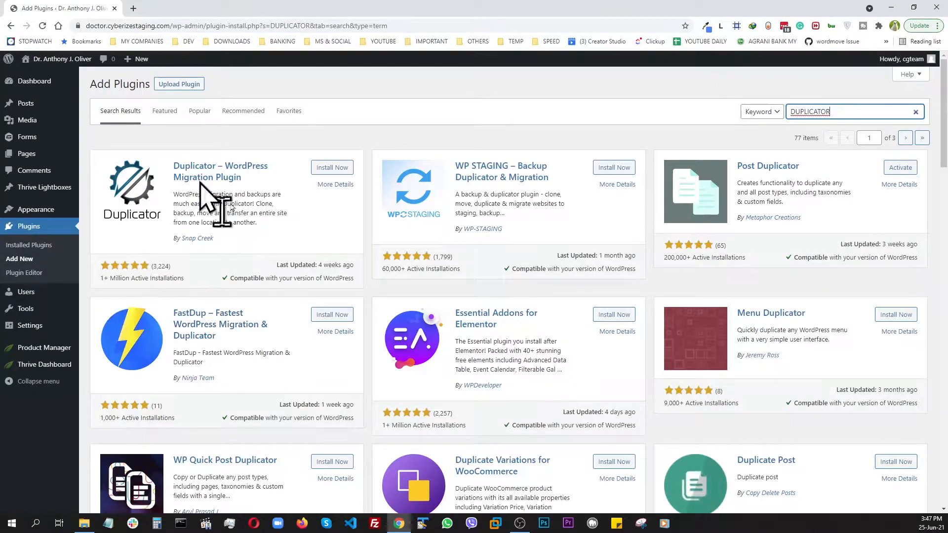
left_click(332, 170)
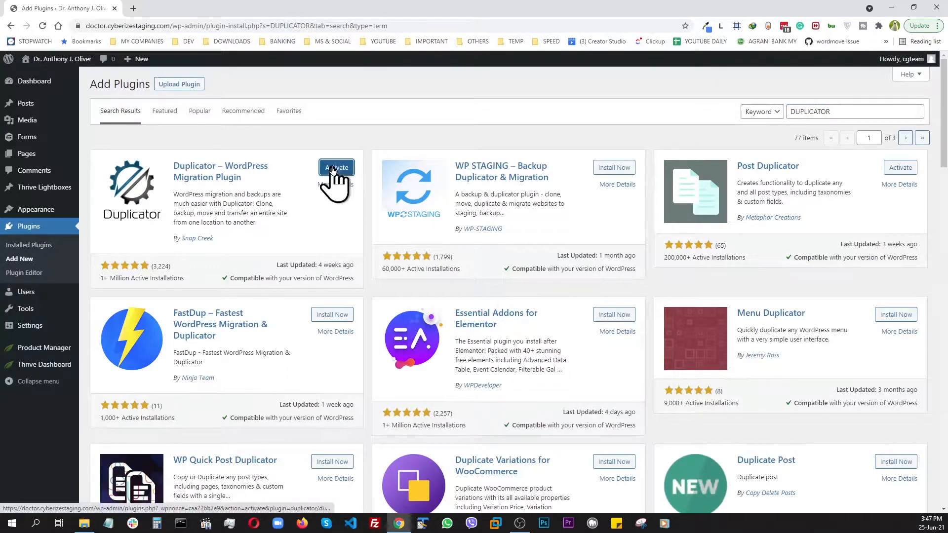
left_click(333, 169)
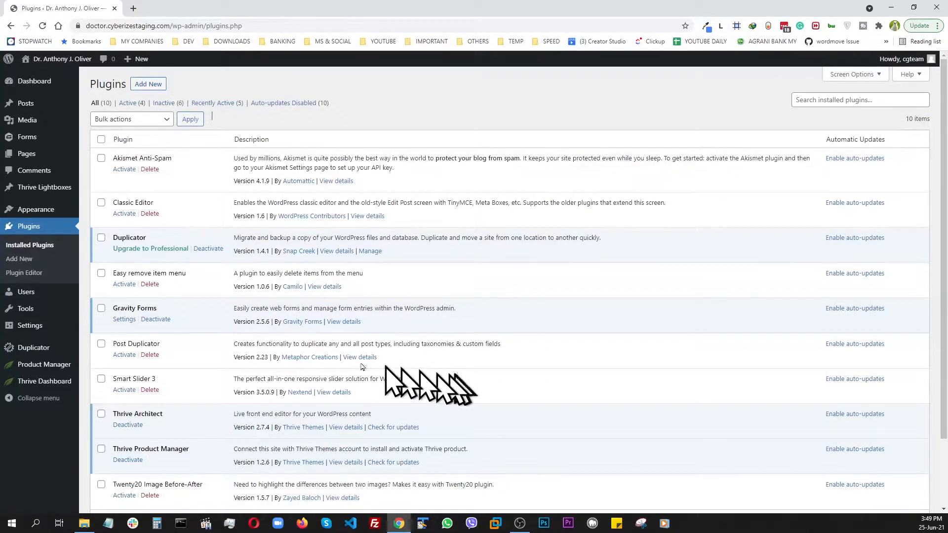
Start a new Duplicator package named 20210625_THRIVESITE_DAY1 and run its system scan
left_click(37, 350)
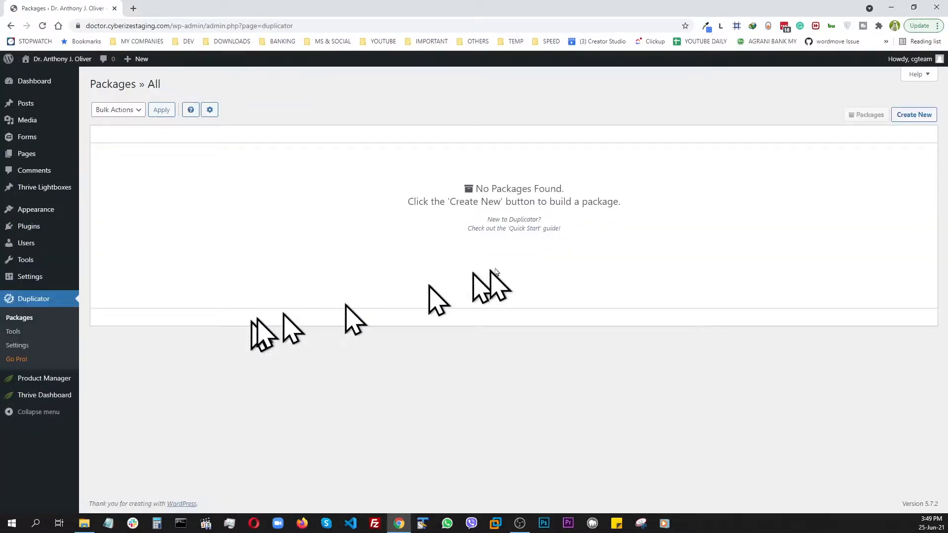
left_click(914, 116)
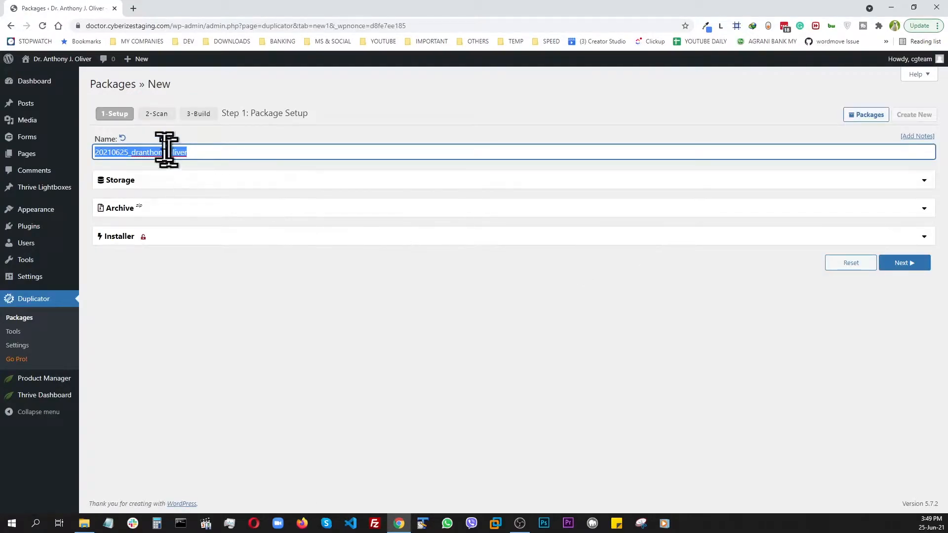
left_click(195, 151)
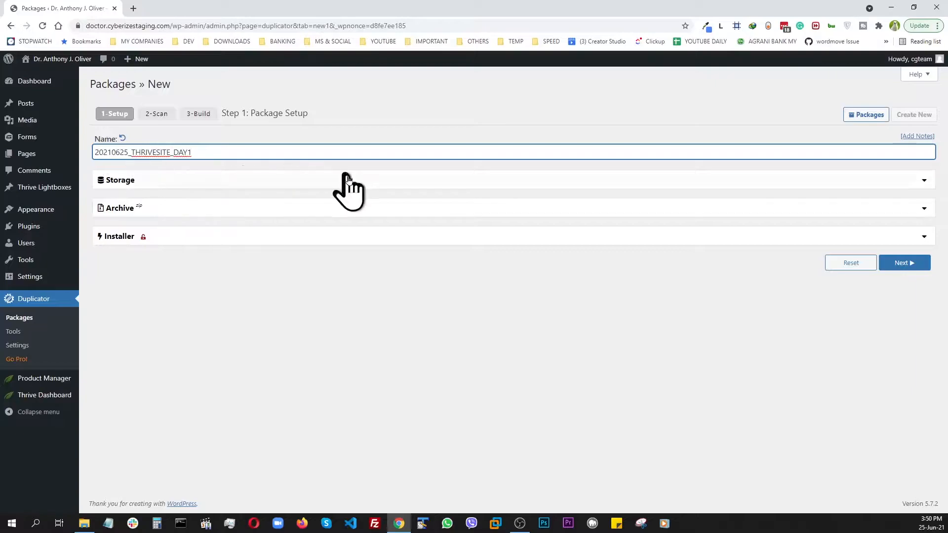
left_click(908, 268)
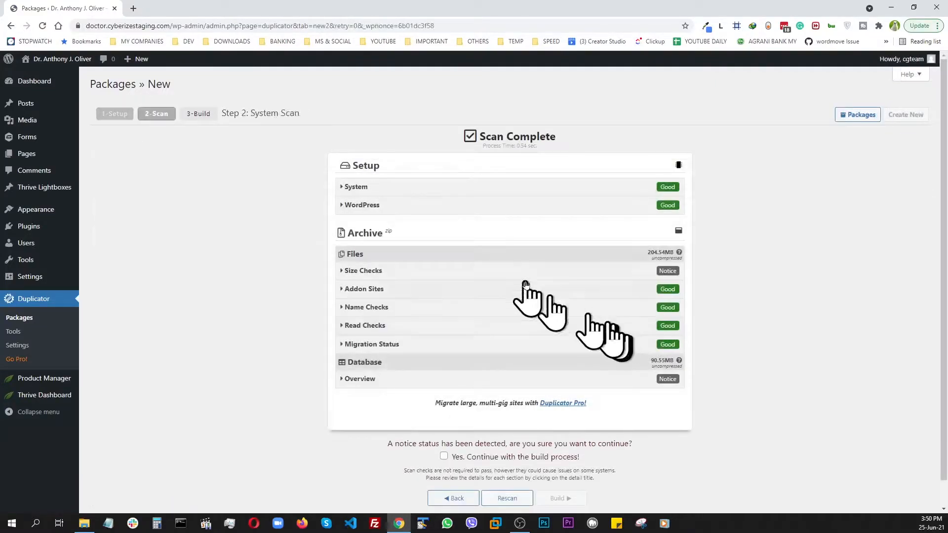
Review the Size Checks notice in the scan results, accept continuing despite the notices, and build the package
scroll(502, 370, "down", 1)
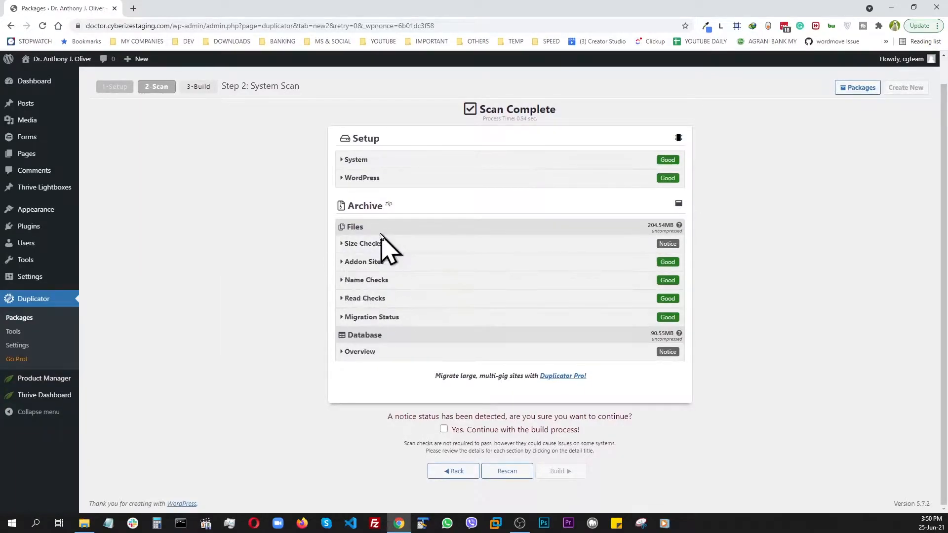
left_click(342, 245)
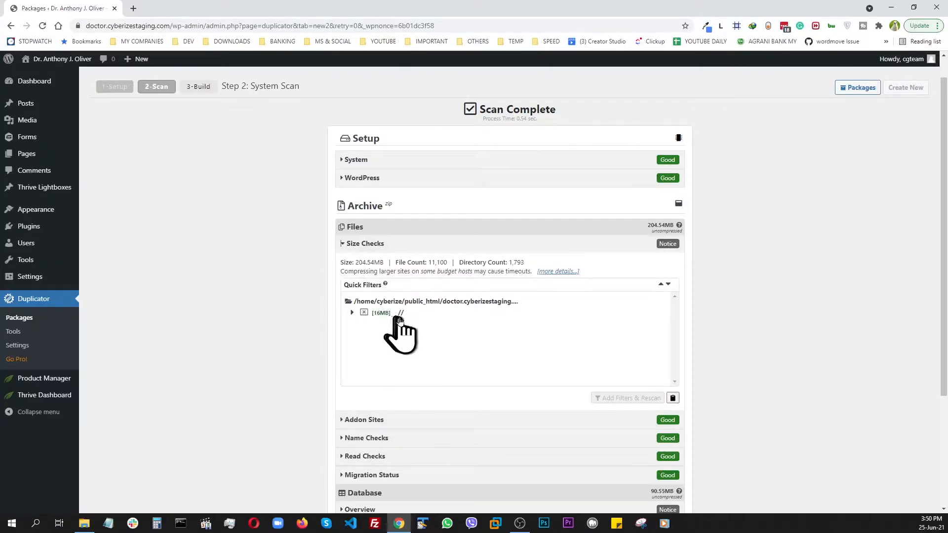
left_click(352, 315)
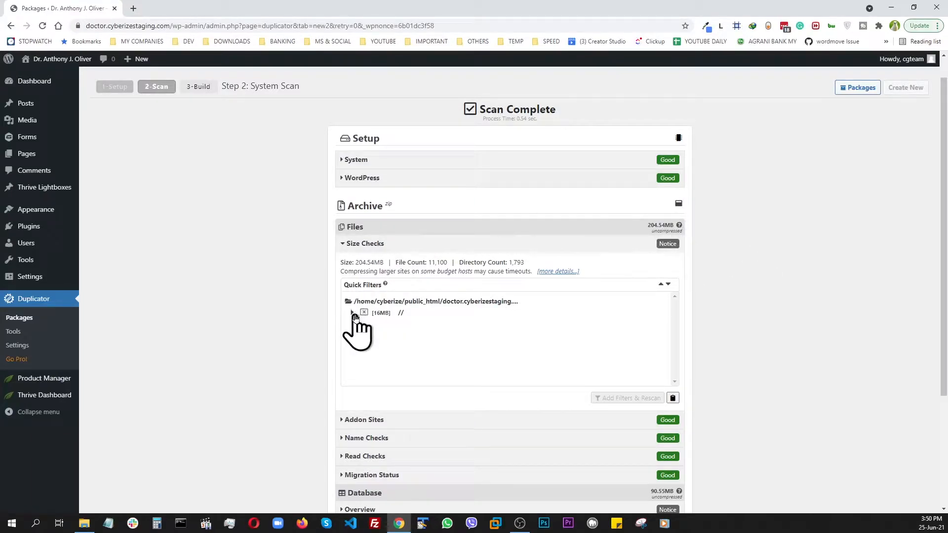
left_click(347, 244)
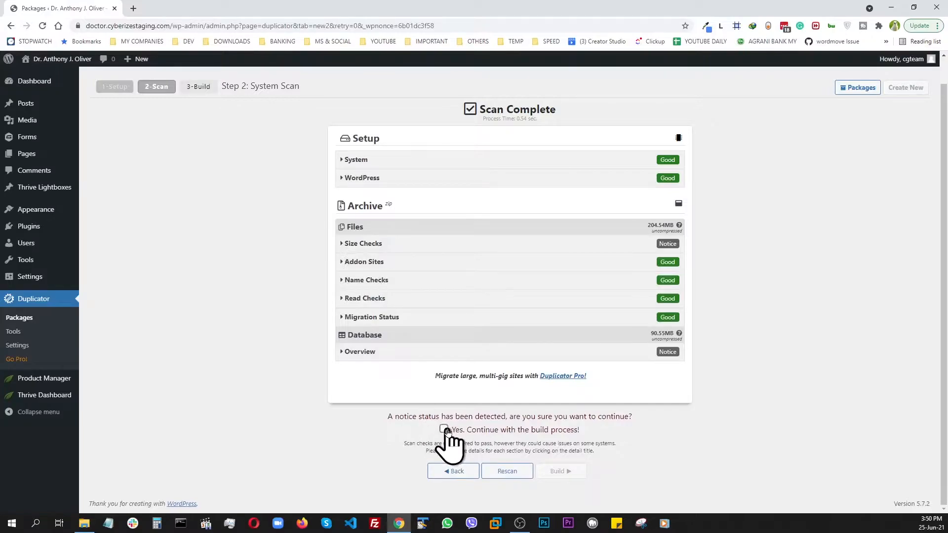
left_click(444, 429)
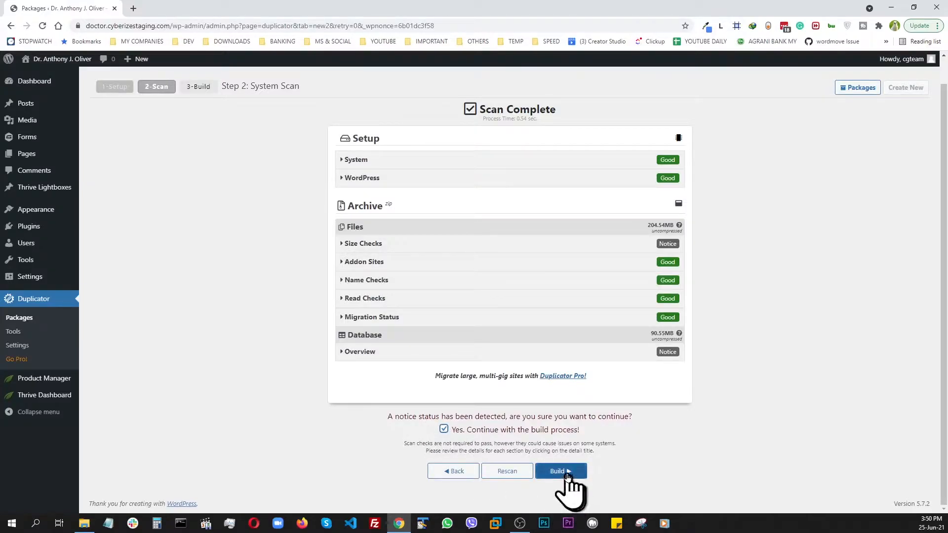
left_click(561, 472)
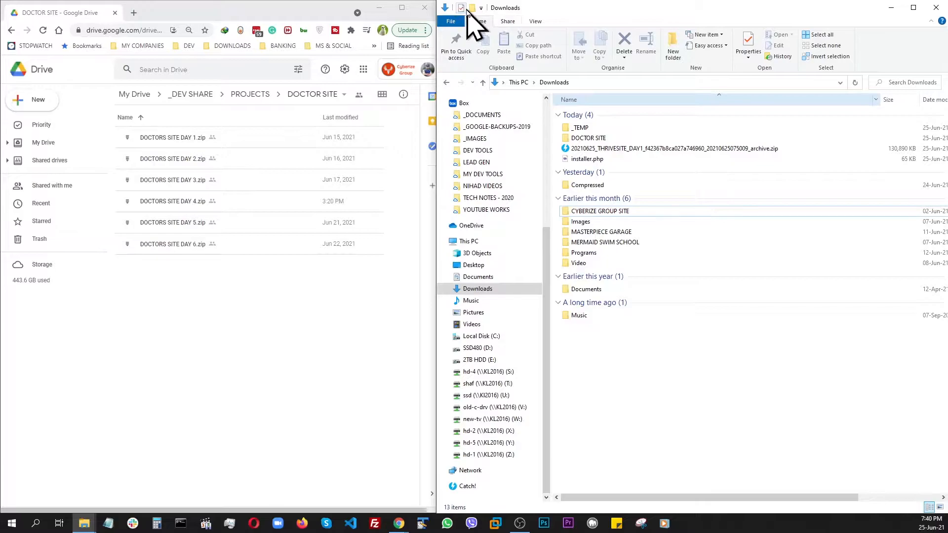
Create a folder named THRIVE - DAY 1 in Downloads and move the package archive and installer.php into it
left_click(472, 8)
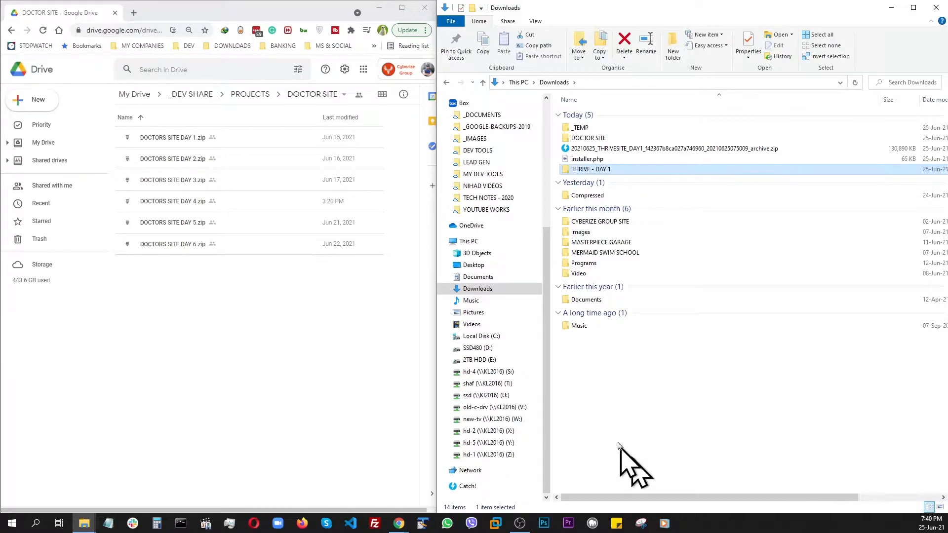
mouse_move(595, 159)
left_mouse_down()
mouse_move(601, 172)
mouse_move(597, 153)
mouse_move(597, 165)
left_mouse_up()
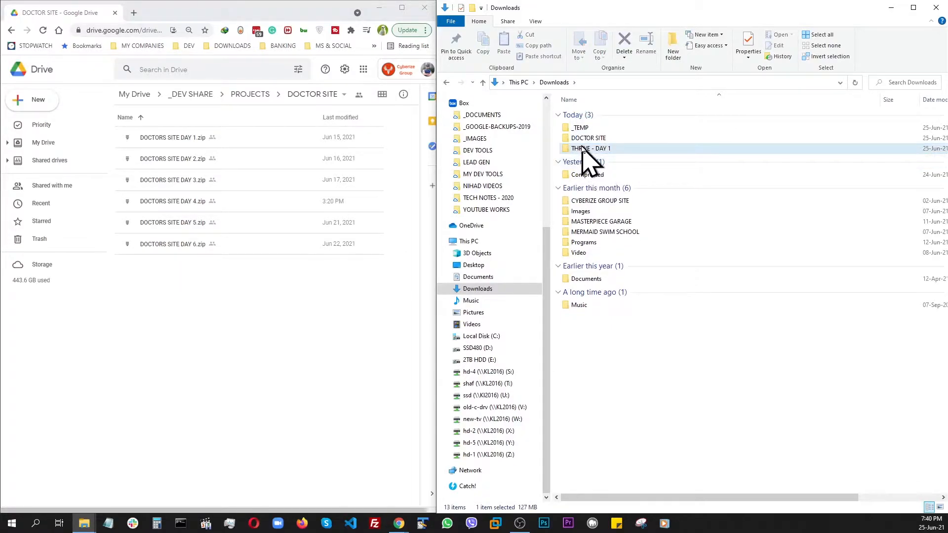
double_click(585, 149)
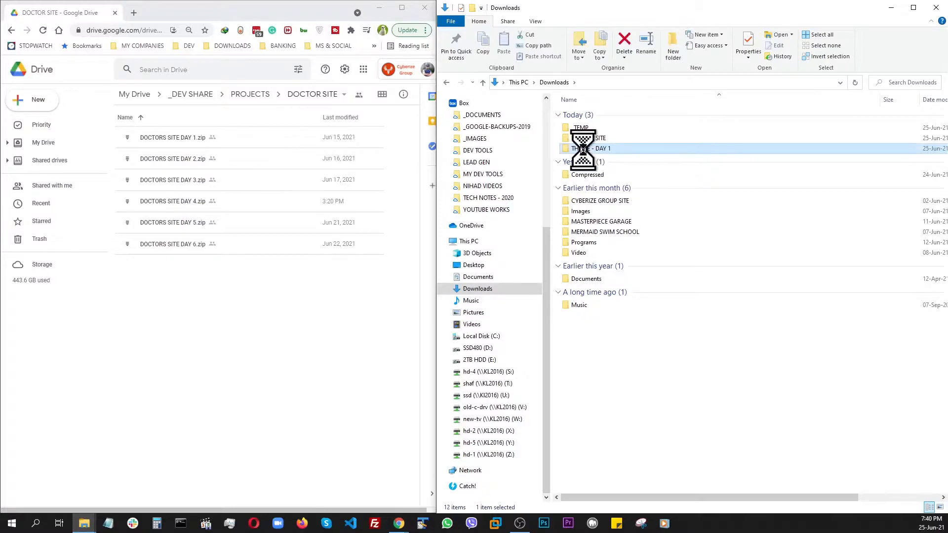
Compress the THRIVE - DAY 1 folder with 7-Zip into THRIVE - DAY 1.zip, using zip format and Normal compression
right_click(584, 149)
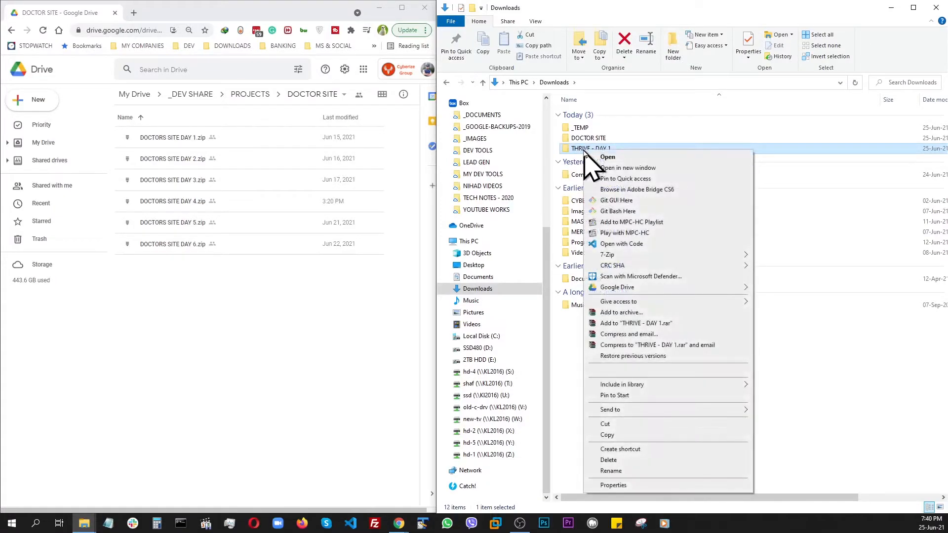
mouse_move(611, 256)
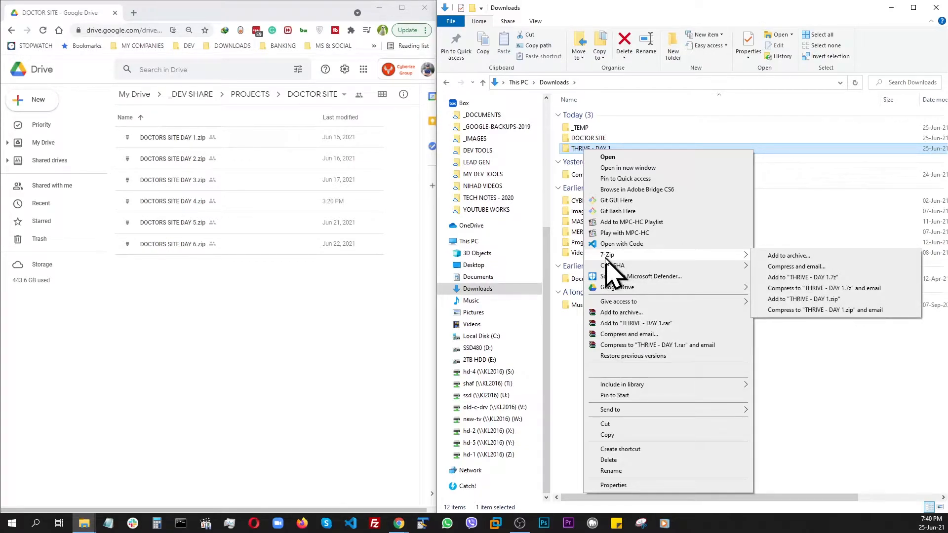
left_click(780, 258)
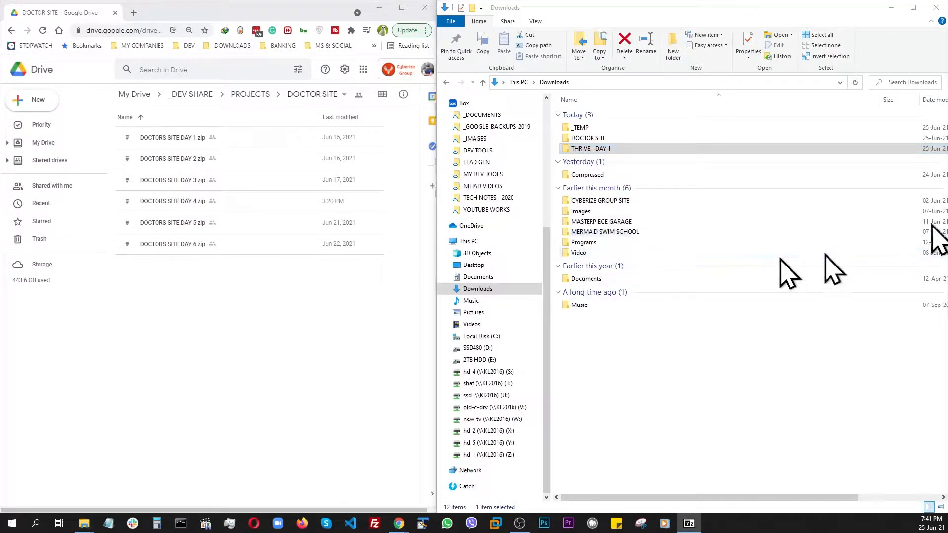
left_click_drag(765, 129, 548, 131)
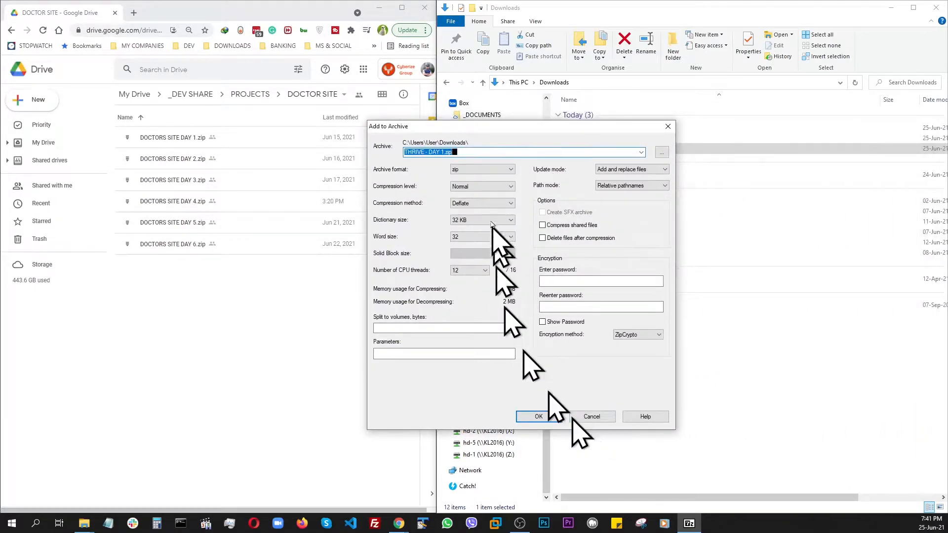
left_click(544, 420)
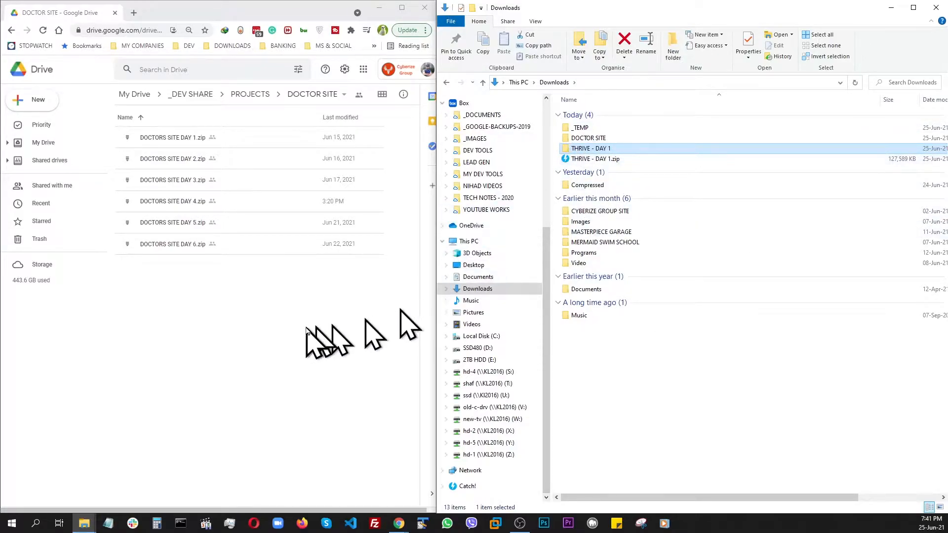
In Google Drive, create a folder named THRIVE inside PROJECTS and upload THRIVE - DAY 1.zip into it
left_click(298, 326)
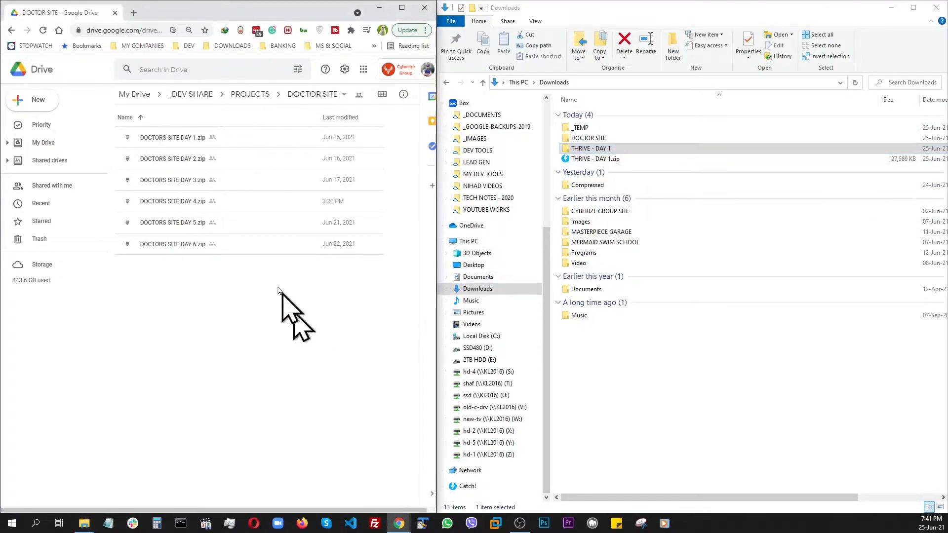
left_click(257, 95)
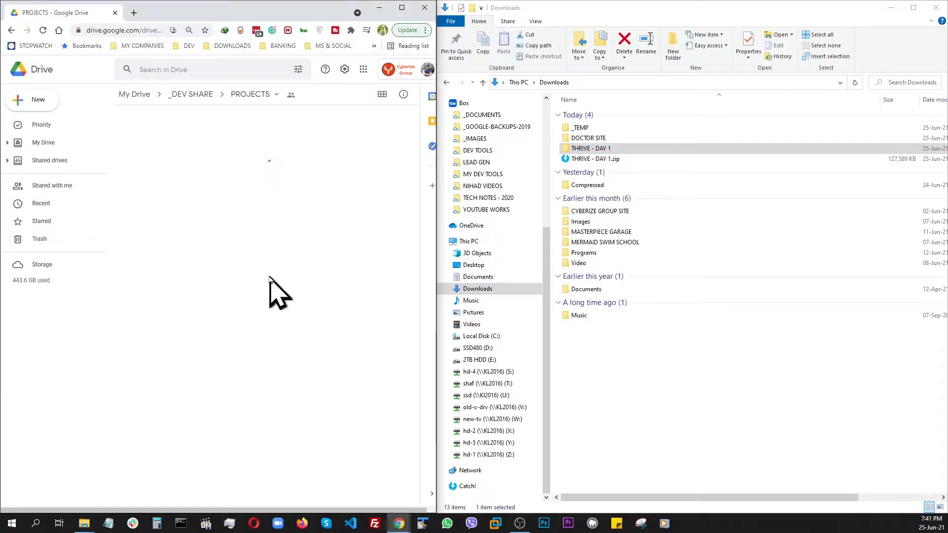
left_click(32, 101)
left_click(43, 102)
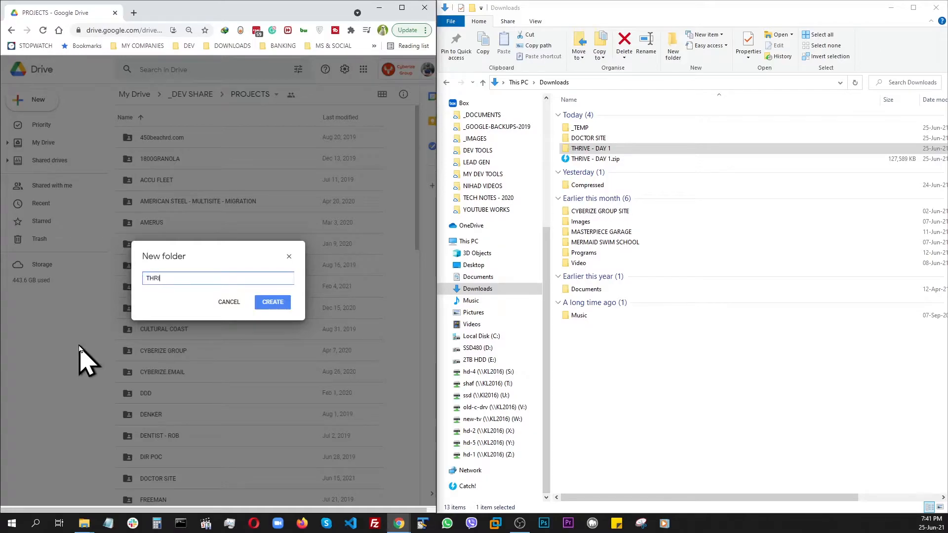
key("Return")
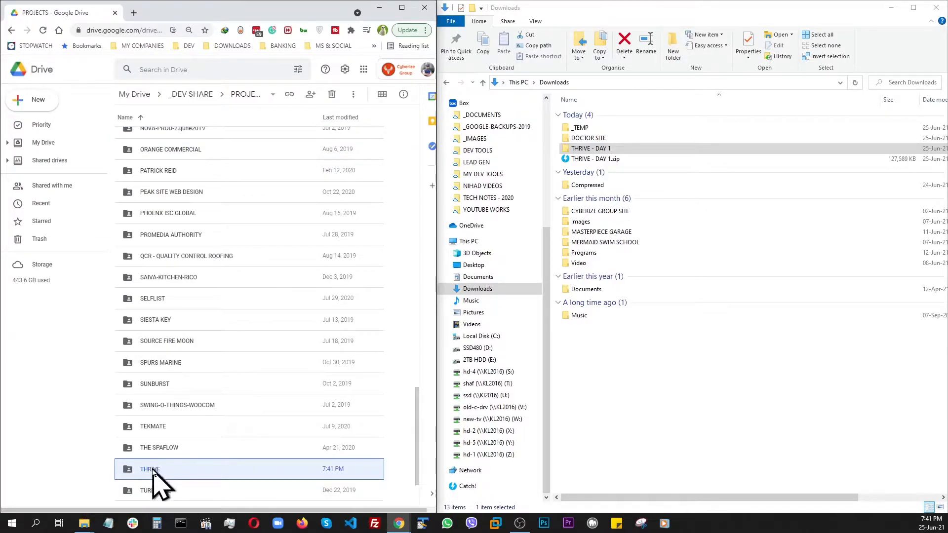
double_click(153, 472)
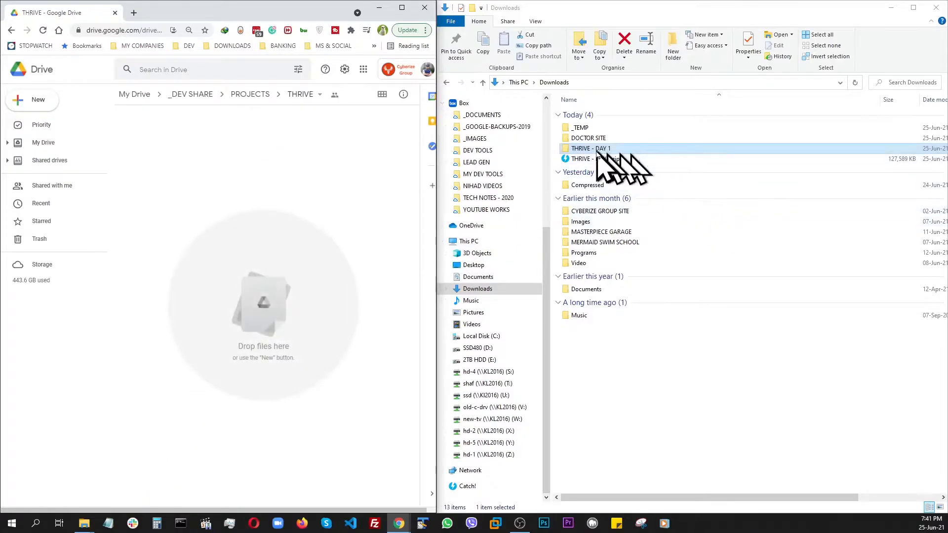
left_click_drag(599, 161, 262, 233)
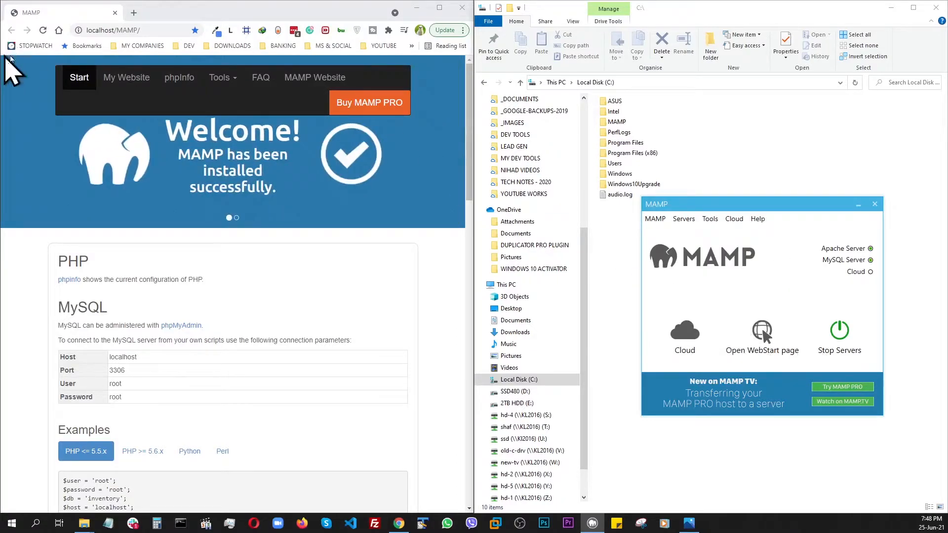
left_click(223, 83)
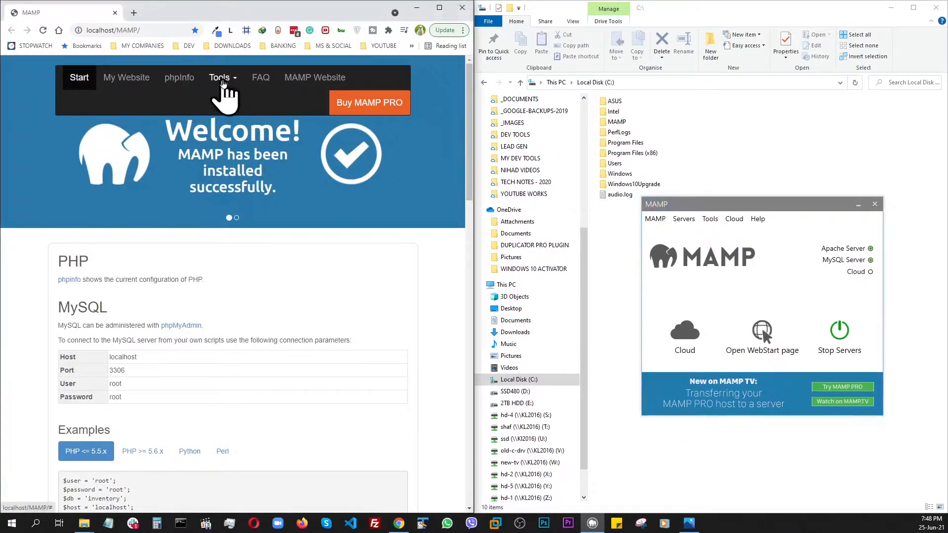
left_click(222, 79)
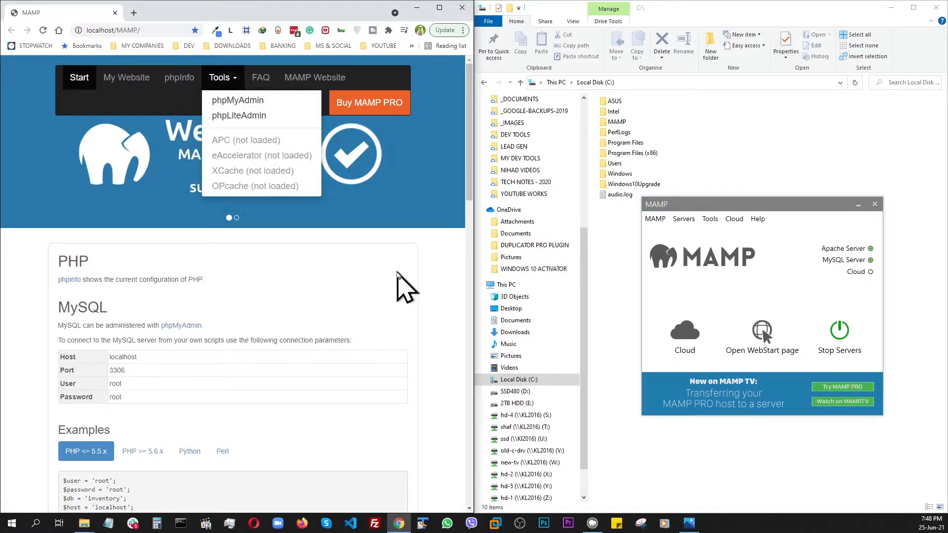
left_click(443, 275)
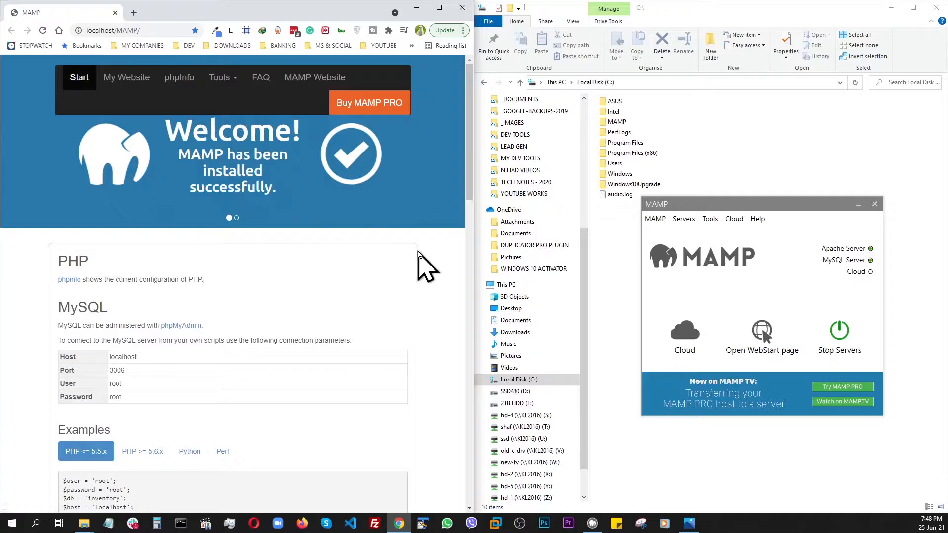
Open the localhost directory index in a new browser tab
left_click(134, 13)
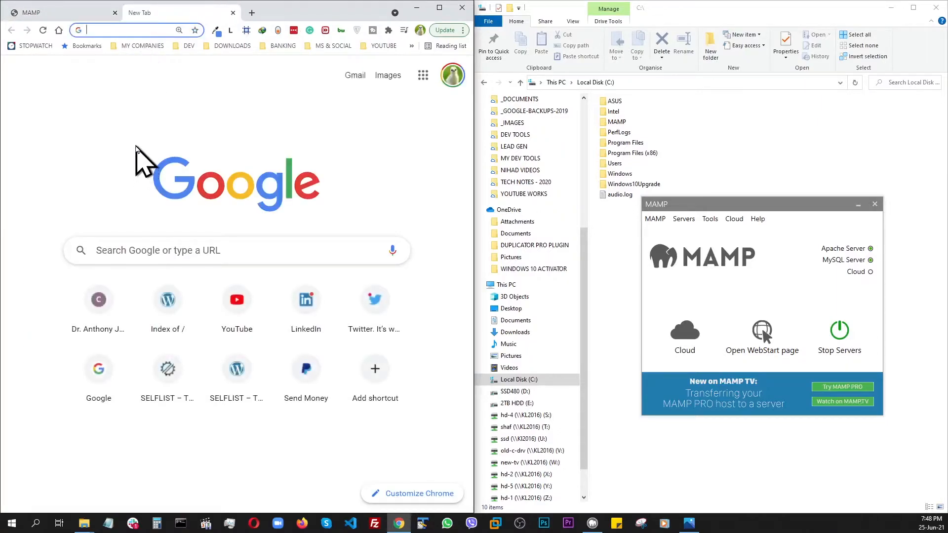
type("localhost")
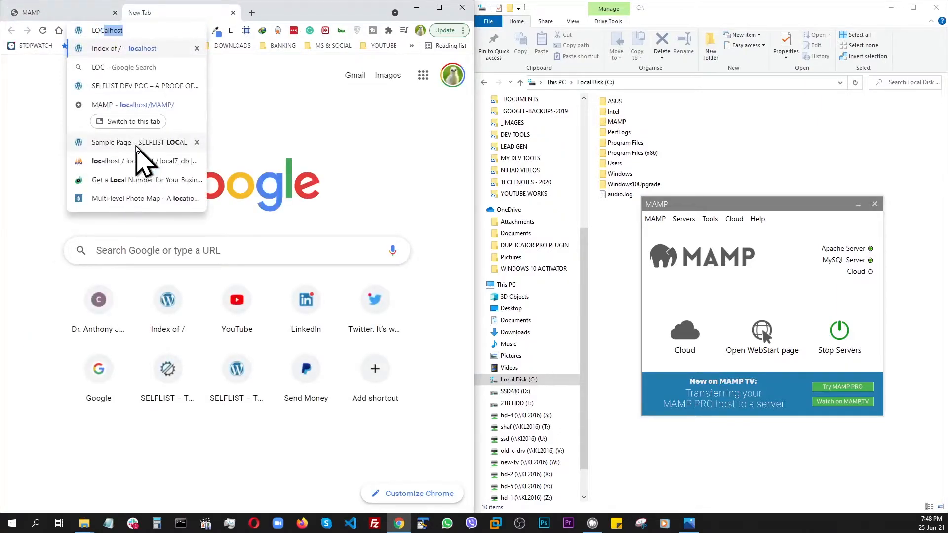
key("Return")
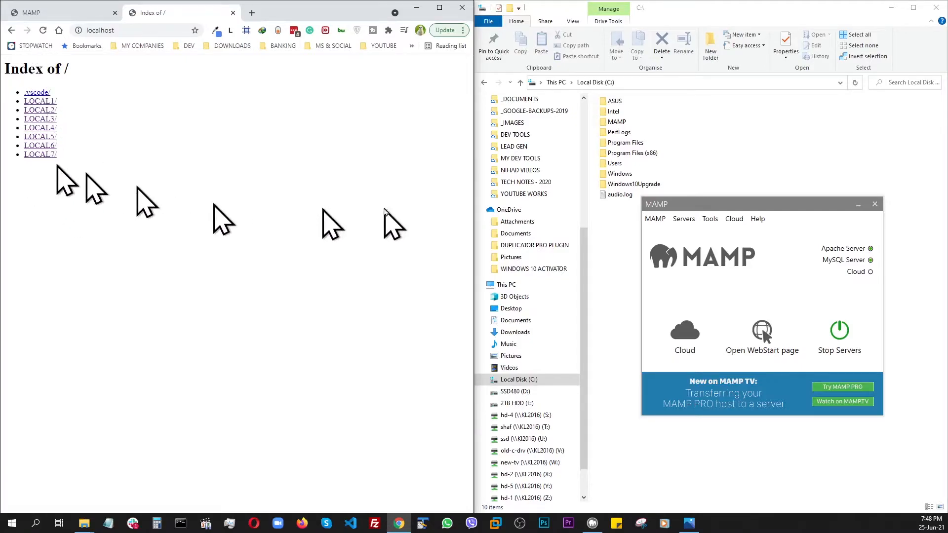
Create a folder named THRIVE inside C:\MAMP\htdocs
left_click_drag(737, 204, 947, 187)
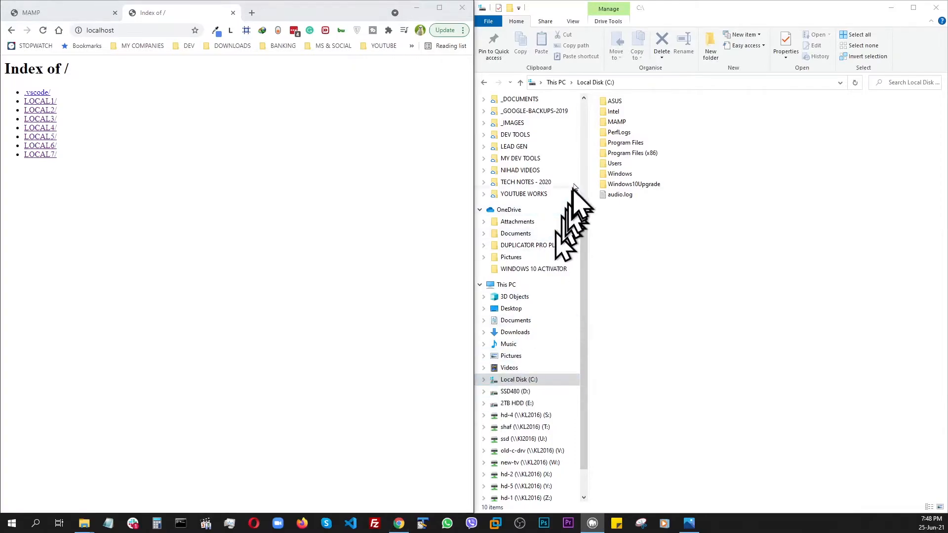
double_click(612, 124)
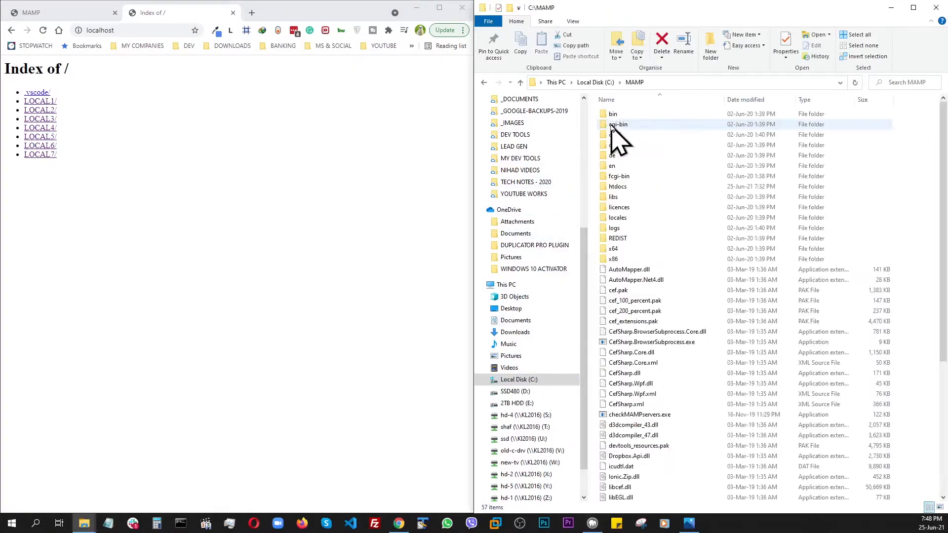
double_click(617, 186)
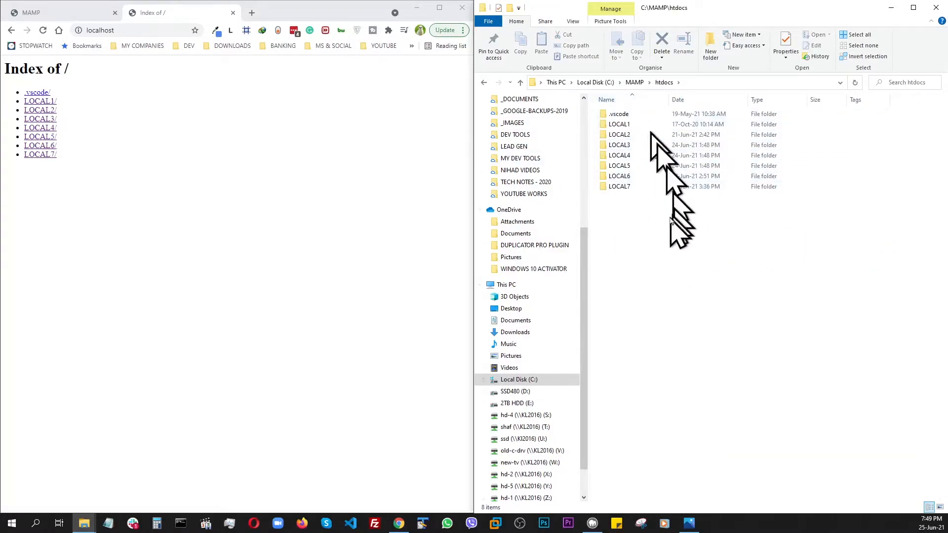
right_click(622, 219)
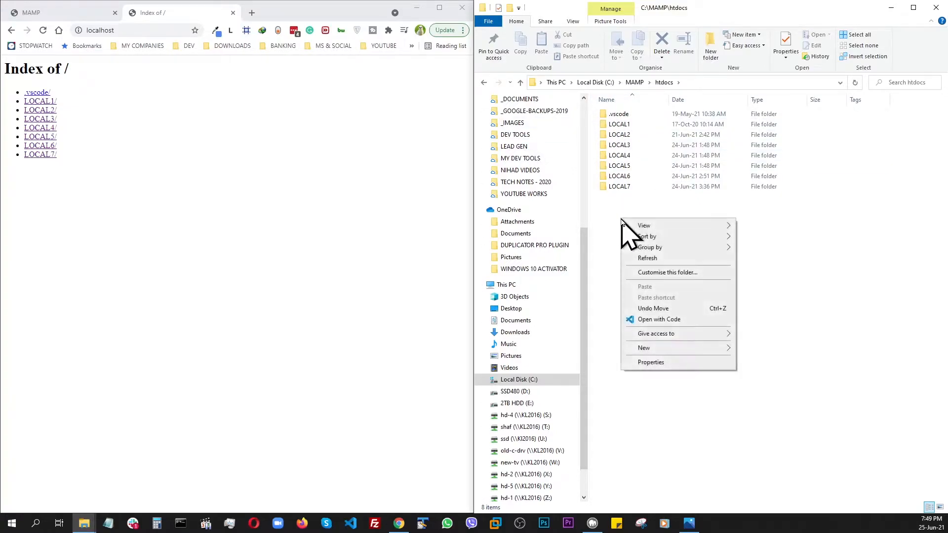
mouse_move(687, 348)
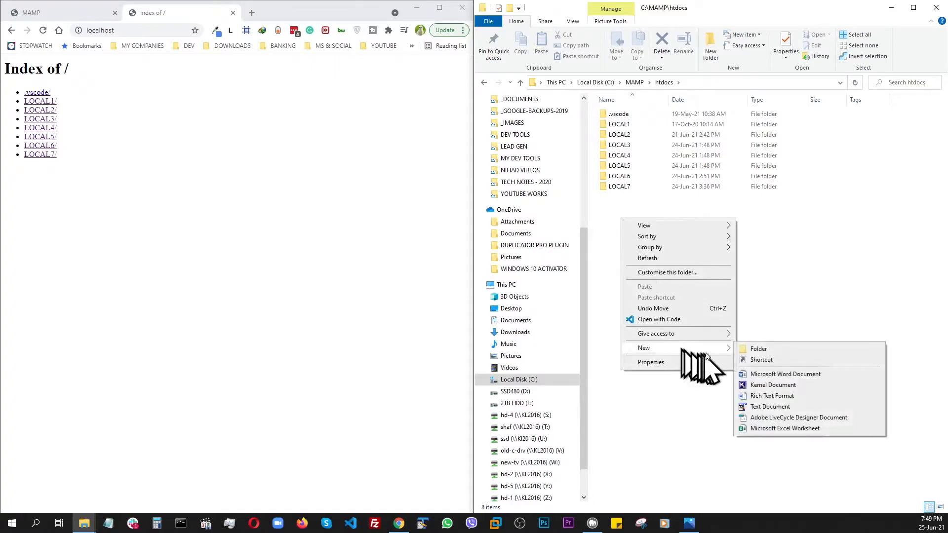
left_click(749, 349)
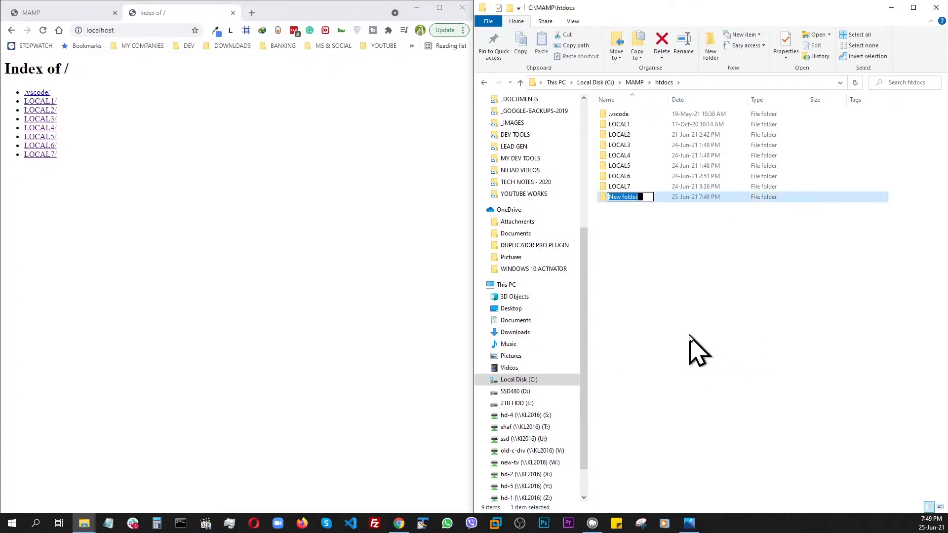
type("THRIVE")
key("Return")
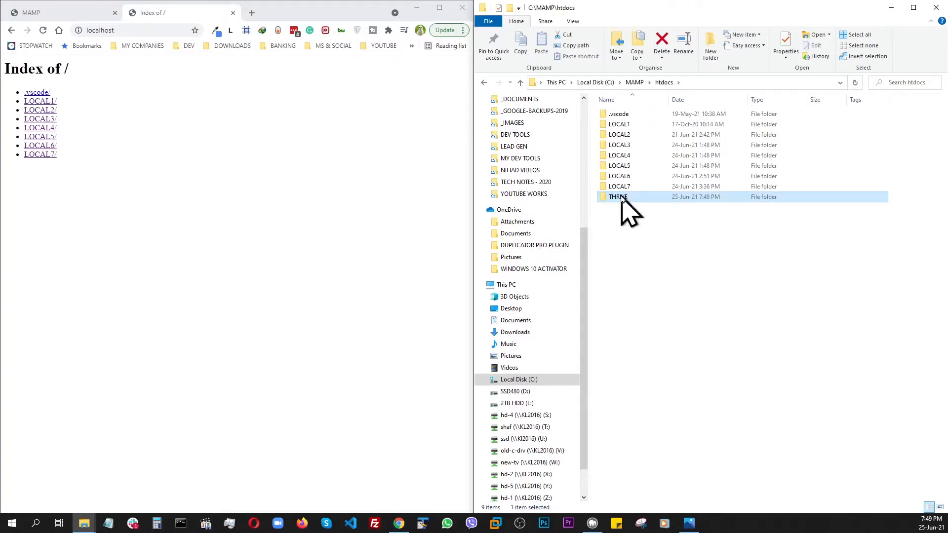
Open the new THRIVE folder, and refresh the localhost index to view localhost/THRIVE in the browser
double_click(619, 197)
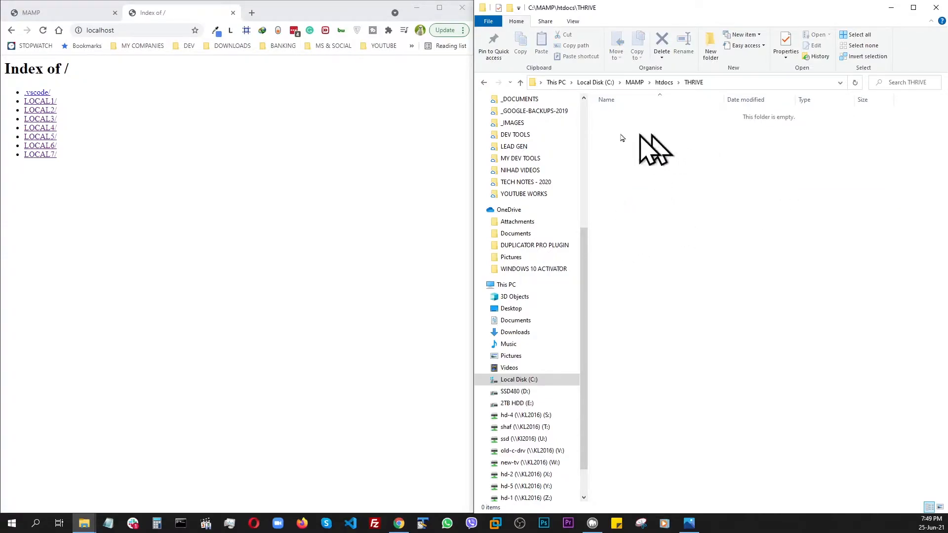
left_click(147, 29)
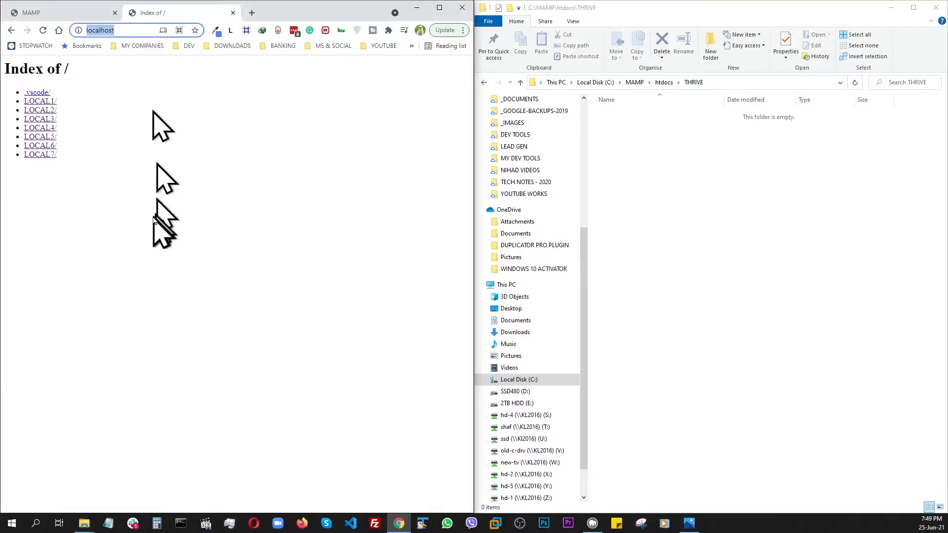
left_click(42, 30)
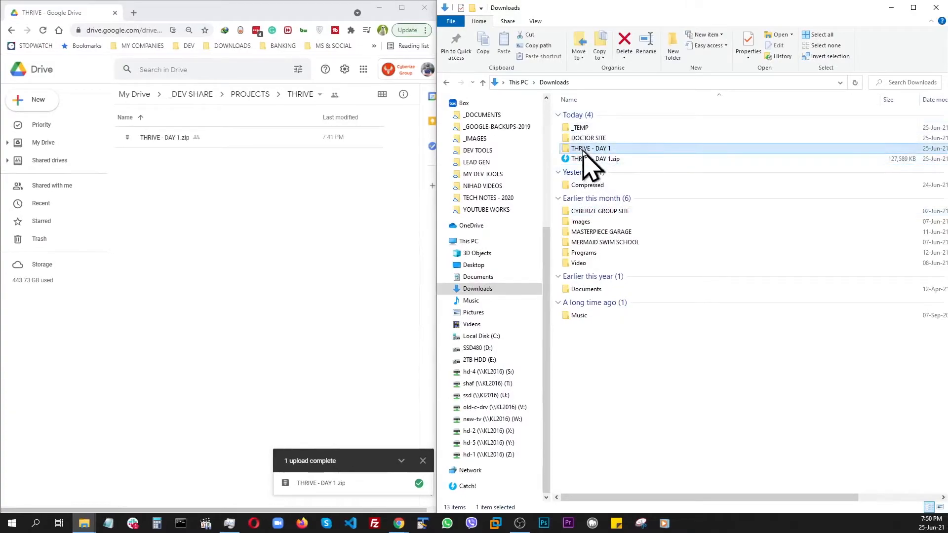
Copy the package archive and installer.php from Downloads\THRIVE - DAY 1 into C:\MAMP\htdocs\THRIVE, and reload the localhost/THRIVE index
double_click(588, 150)
left_click_drag(589, 144, 585, 115)
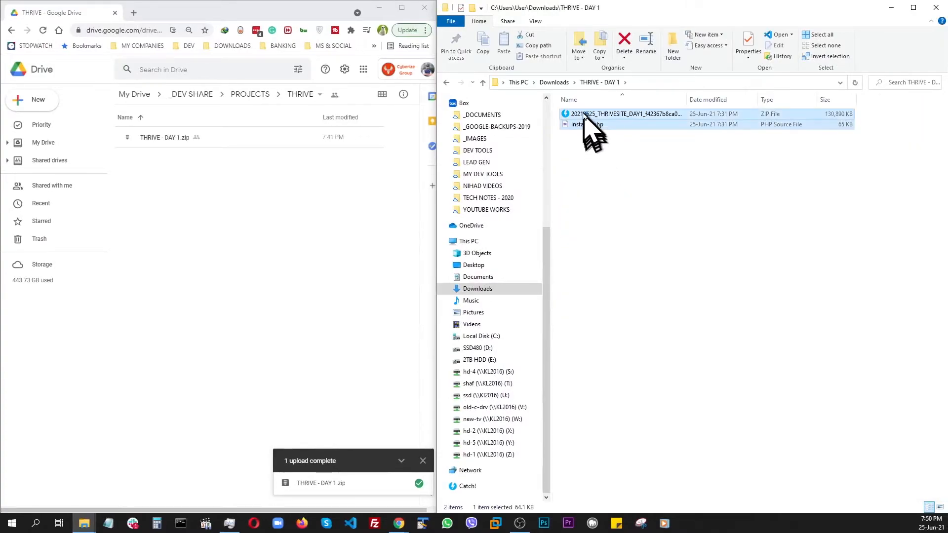
right_click(583, 113)
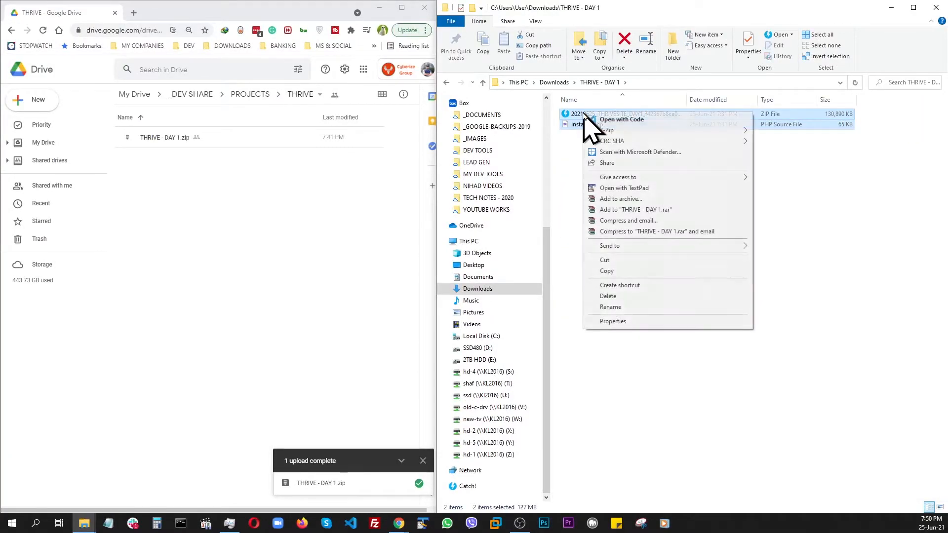
left_click(607, 271)
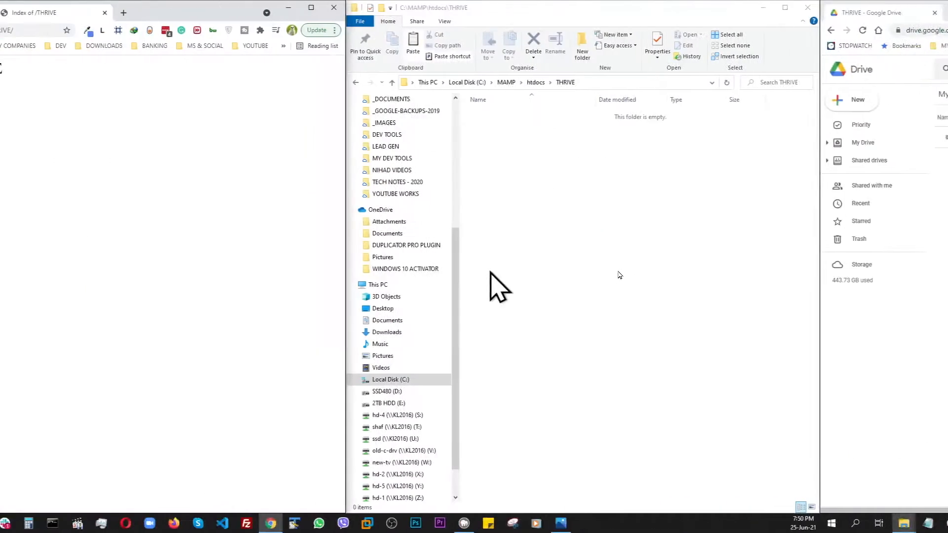
right_click(643, 228)
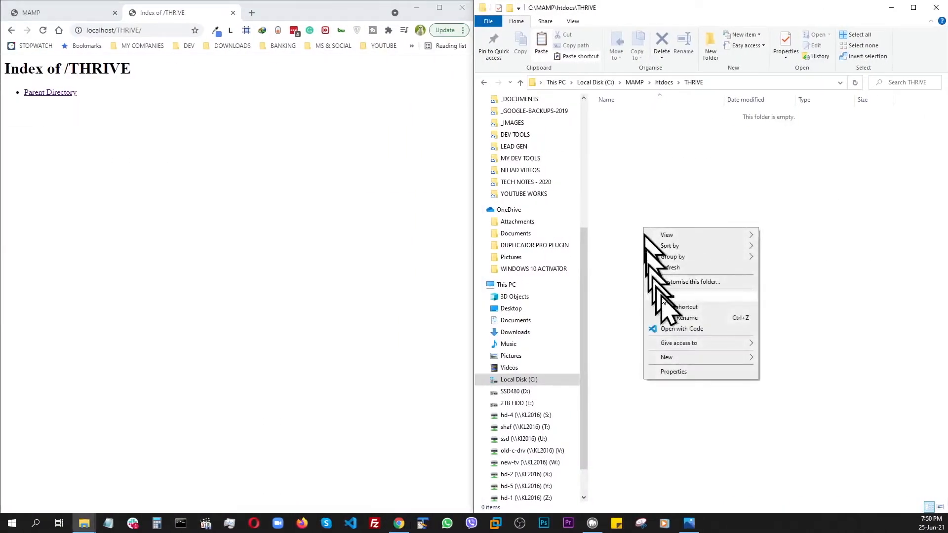
left_click(663, 296)
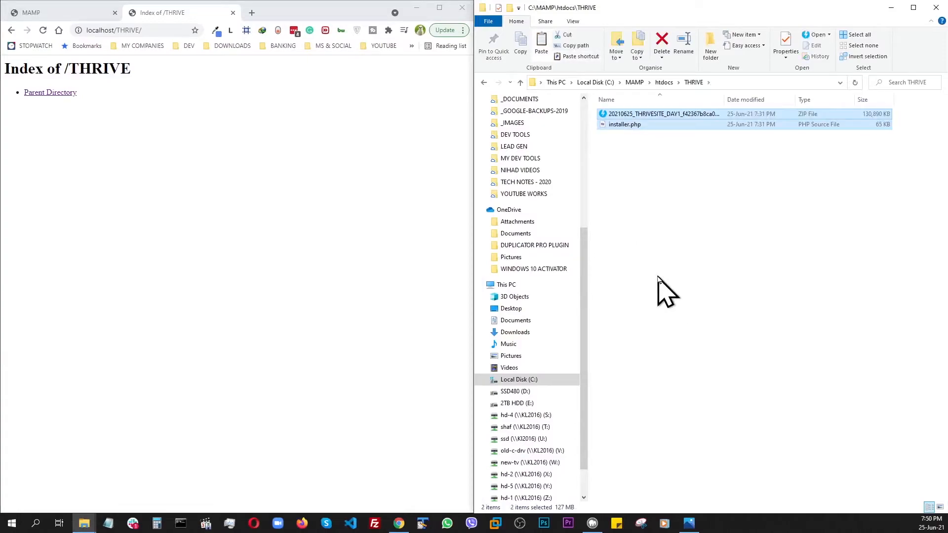
left_click(652, 288)
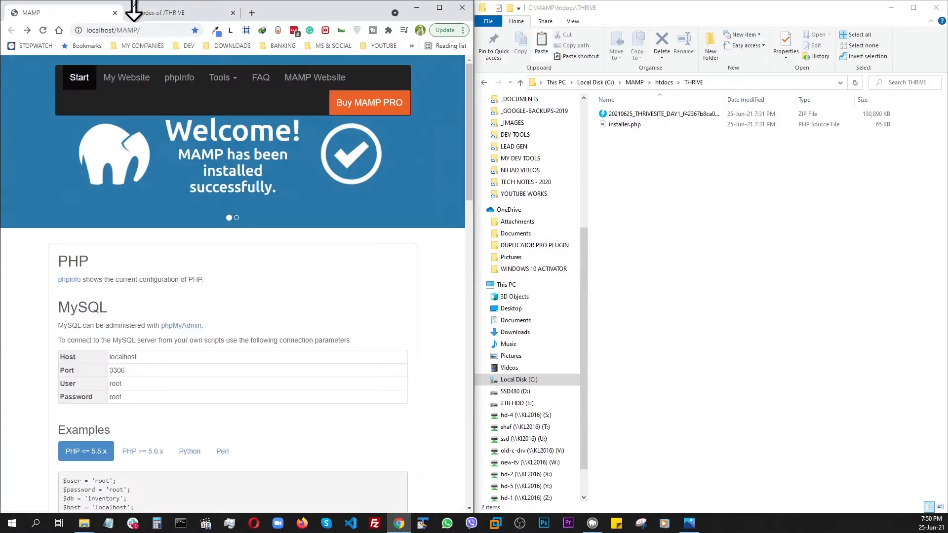
left_click(136, 11)
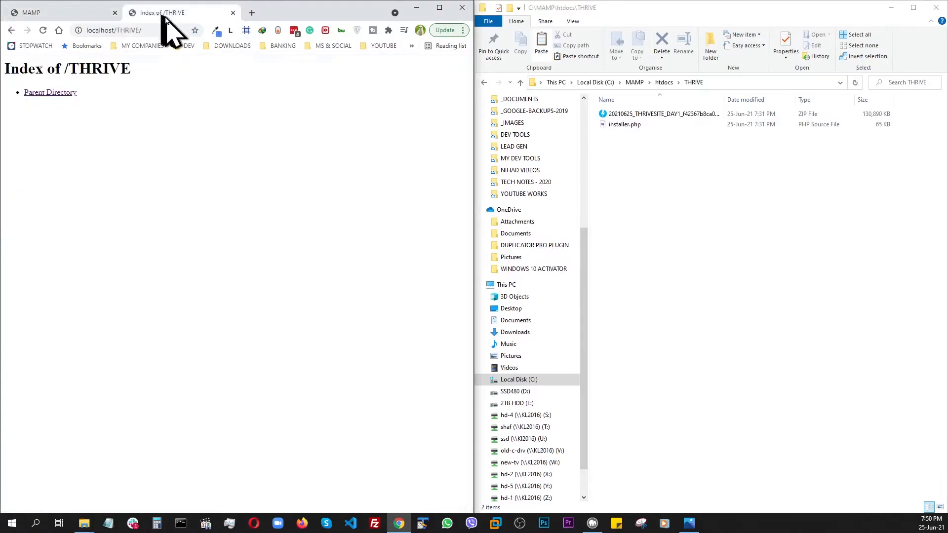
left_click(43, 30)
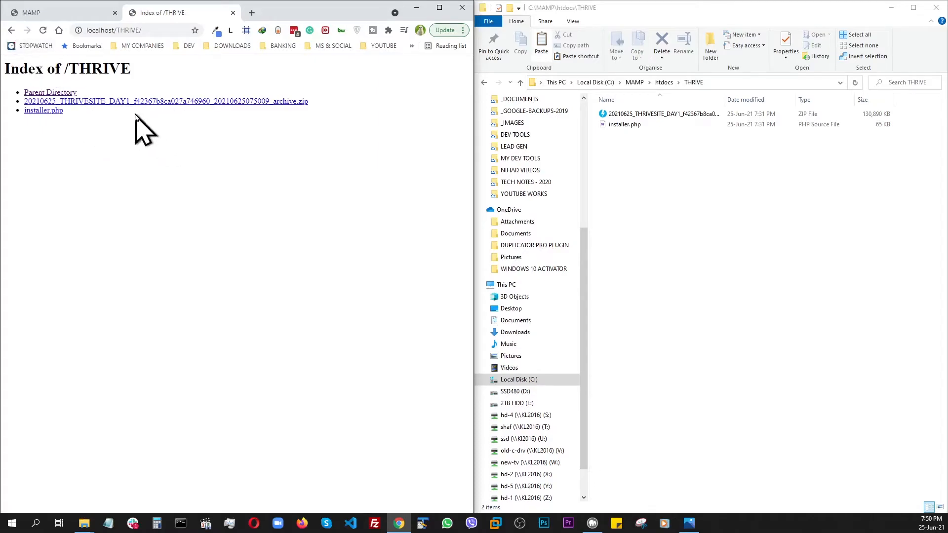
Open phpMyAdmin from the MAMP start page and create a database named thrive_db with utf8_general_ci collation
left_click(79, 20)
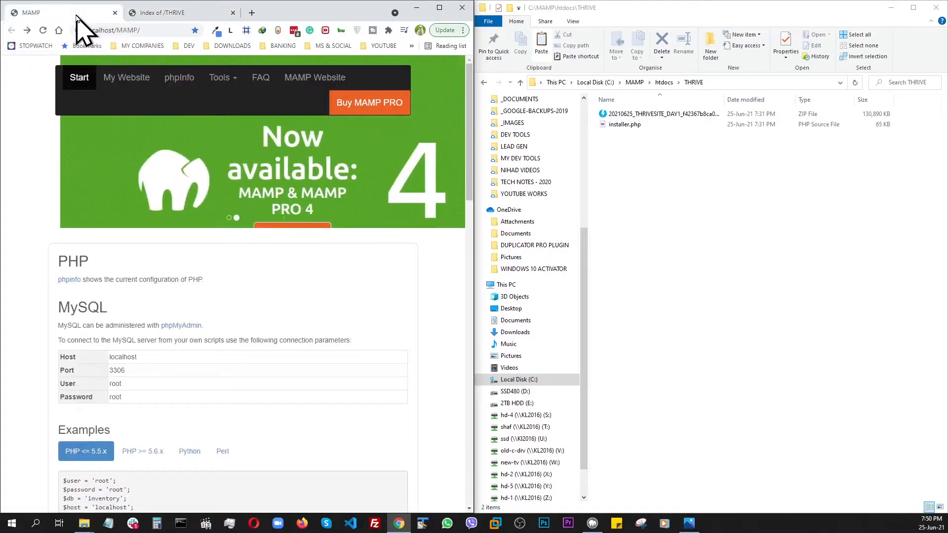
left_click(221, 80)
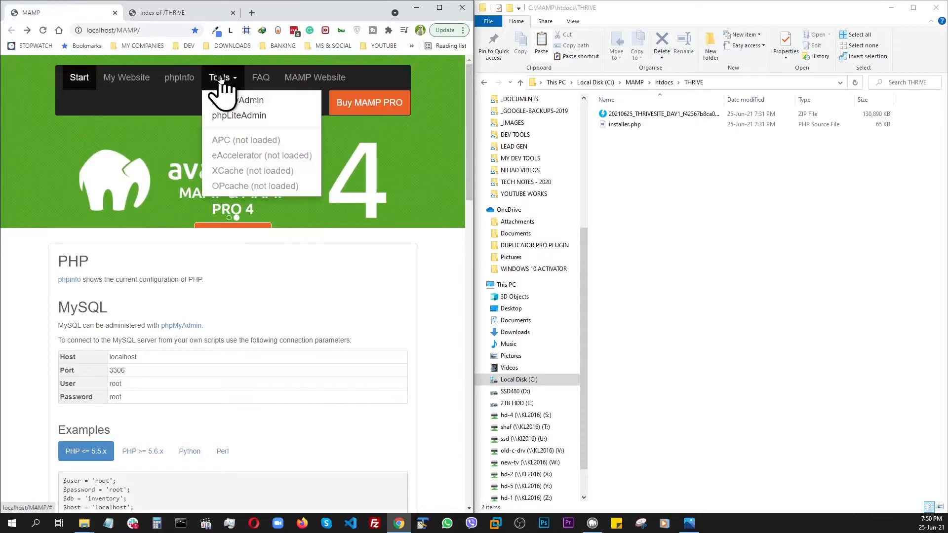
left_click(235, 101)
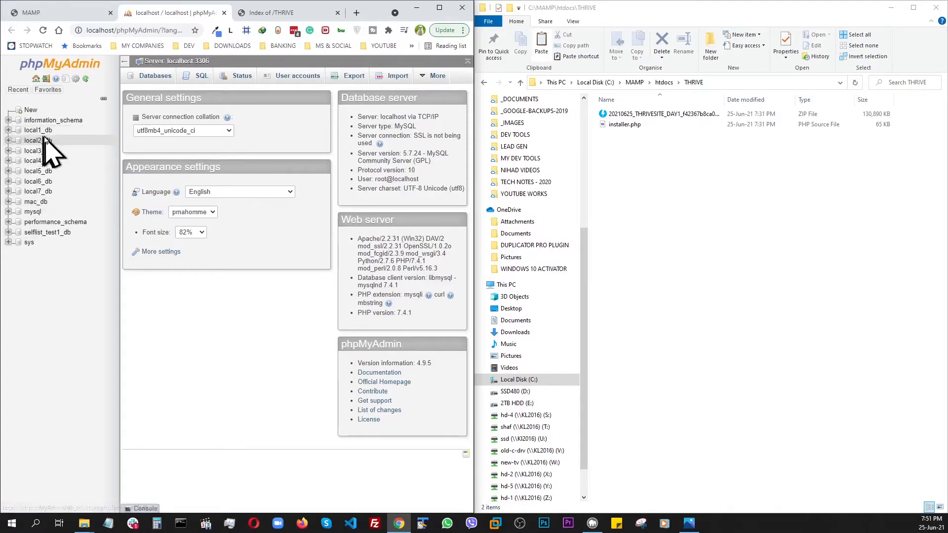
left_click(152, 81)
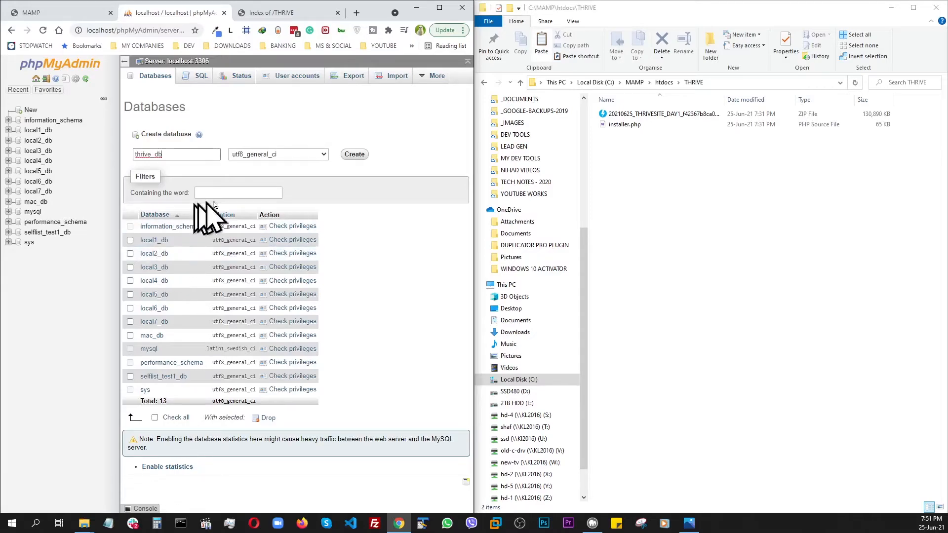
left_click(355, 154)
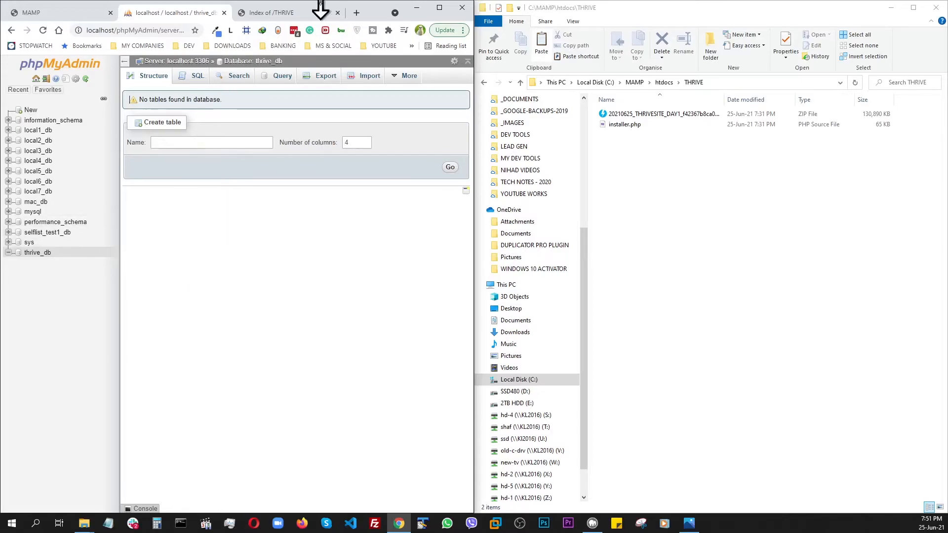
Launch installer.php from the localhost/THRIVE index, accept the terms and notices, and run Duplicator's Deployment step
left_click(287, 15)
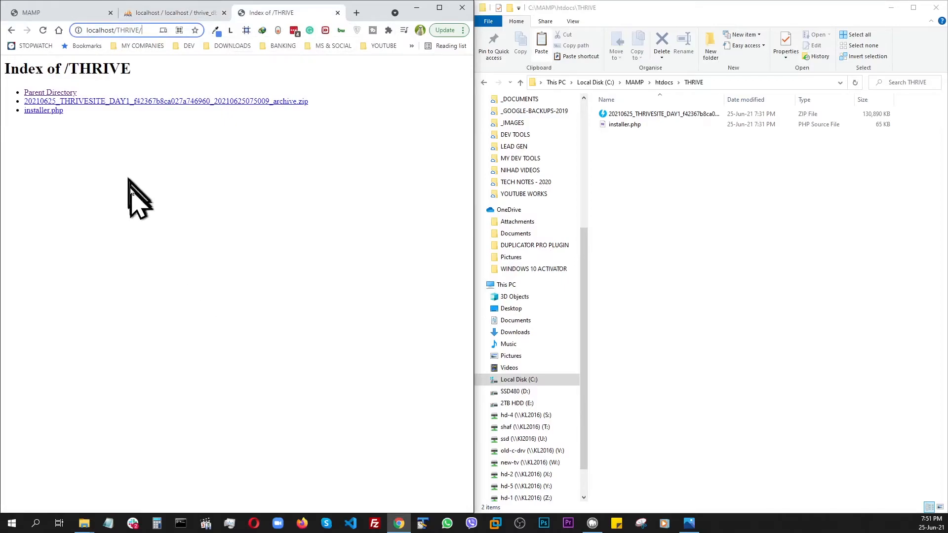
left_click(36, 110)
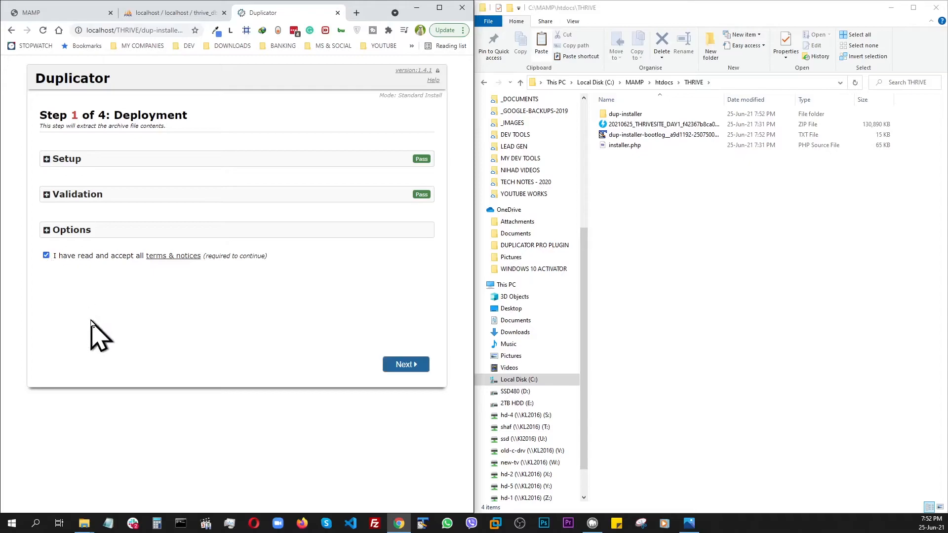
left_click(410, 366)
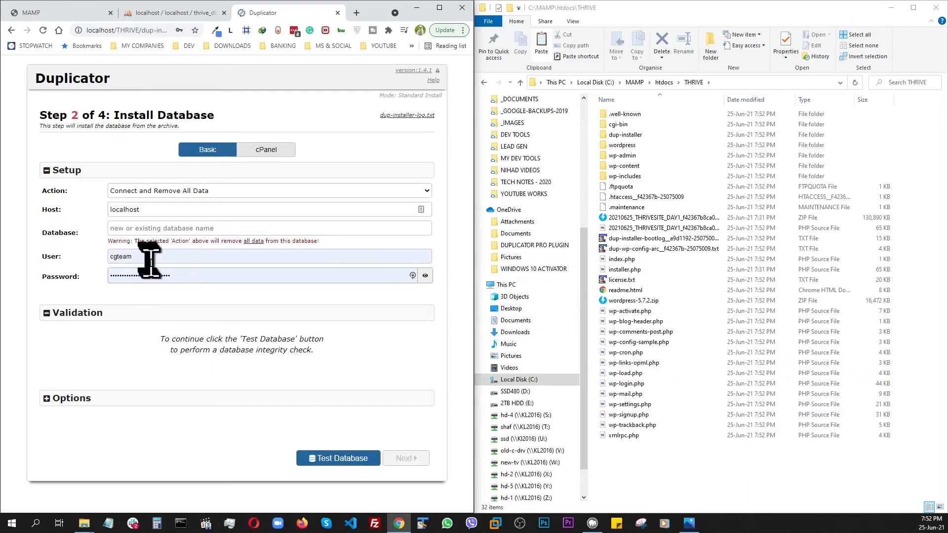
Set the installer's database to thrive_db and user to root, enter the database password, and test the database
left_click(147, 229)
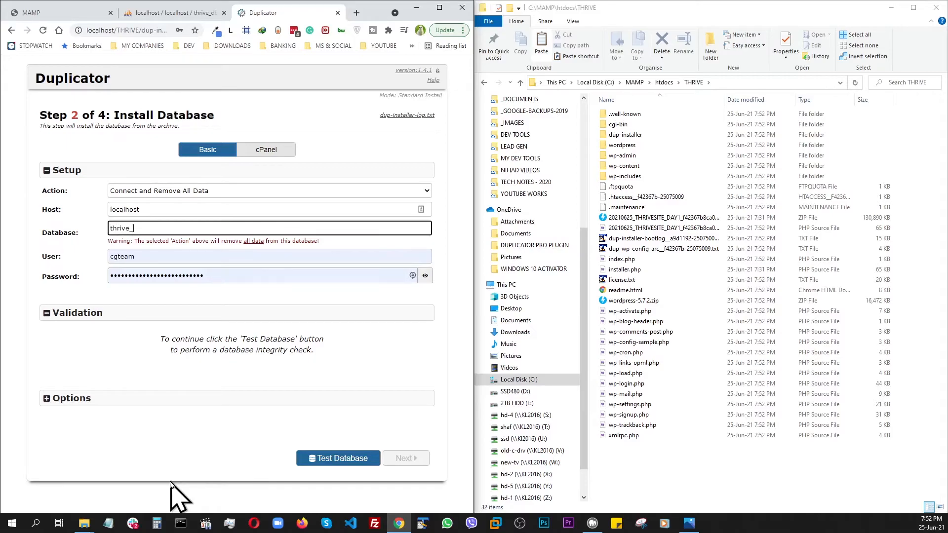
key("Tab")
type("r")
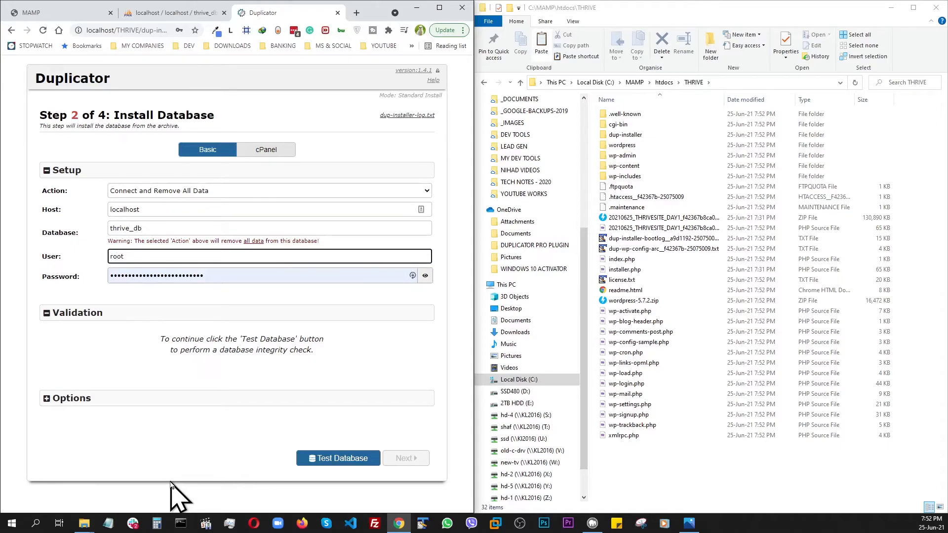
key("Tab")
type("r")
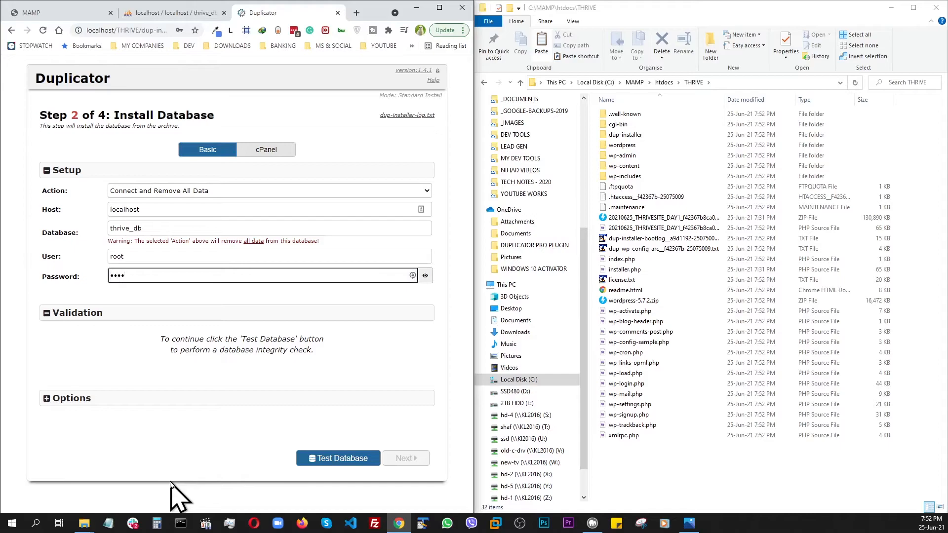
left_click(334, 459)
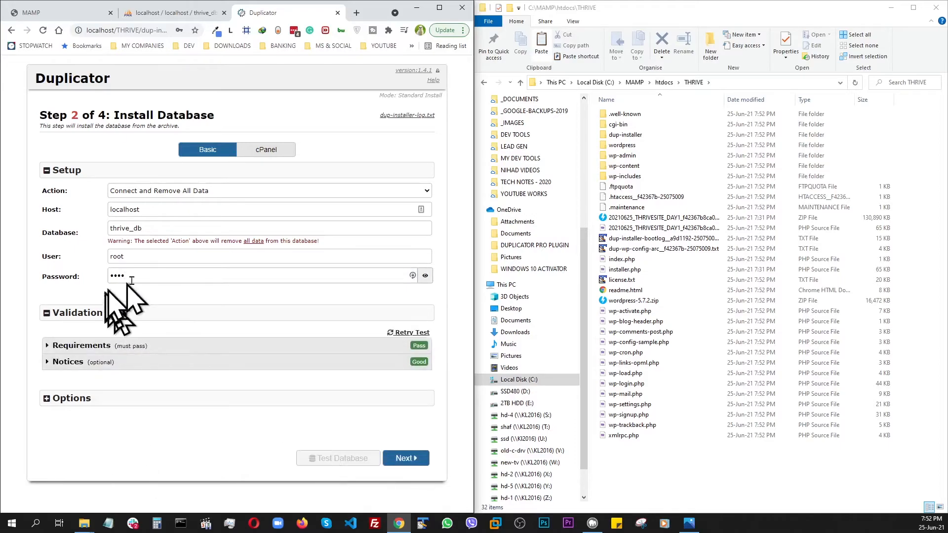
Run the database installation and the Update Data step with the prefilled site settings, declining to save the login
left_click(422, 460)
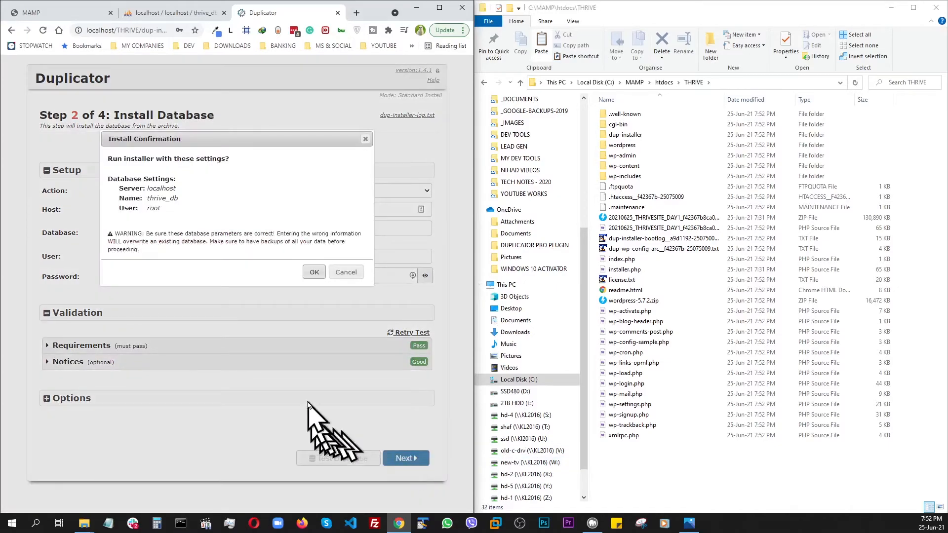
left_click(314, 272)
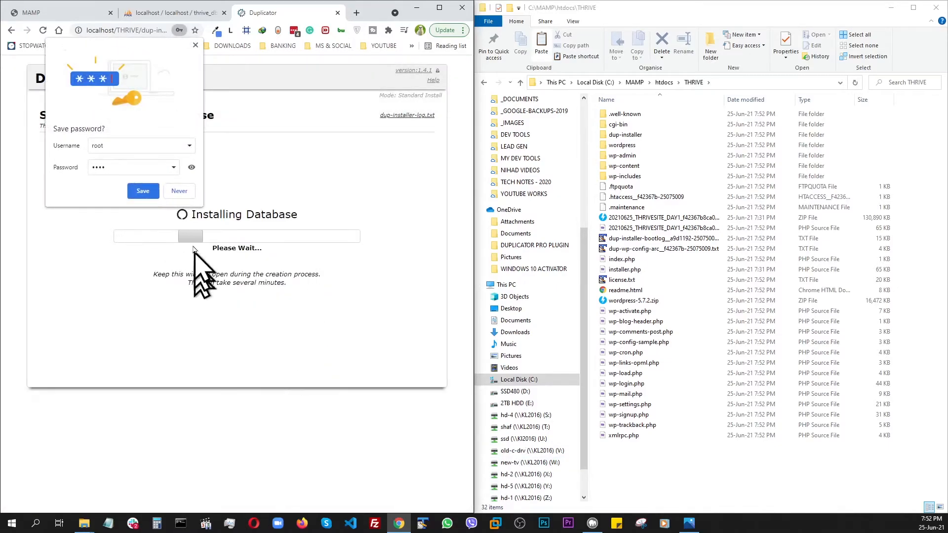
left_click(179, 192)
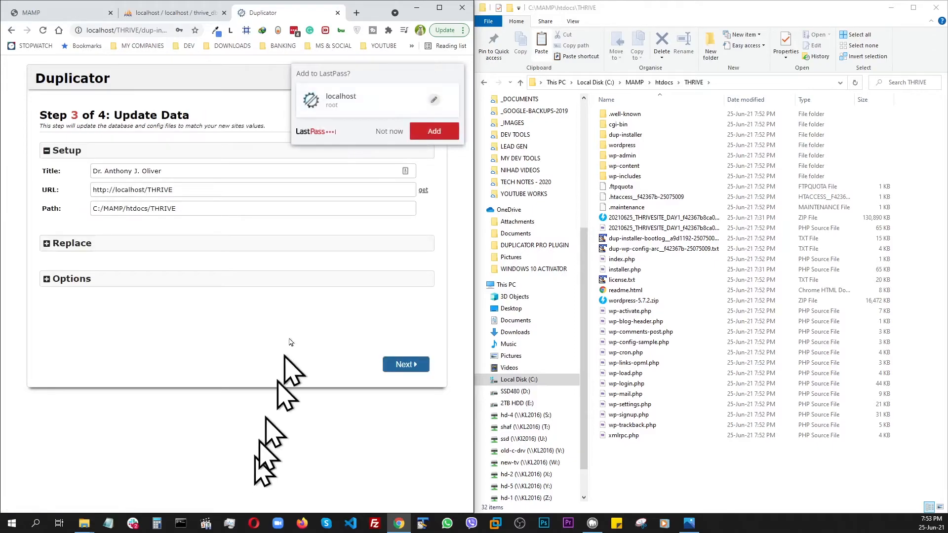
left_click(385, 133)
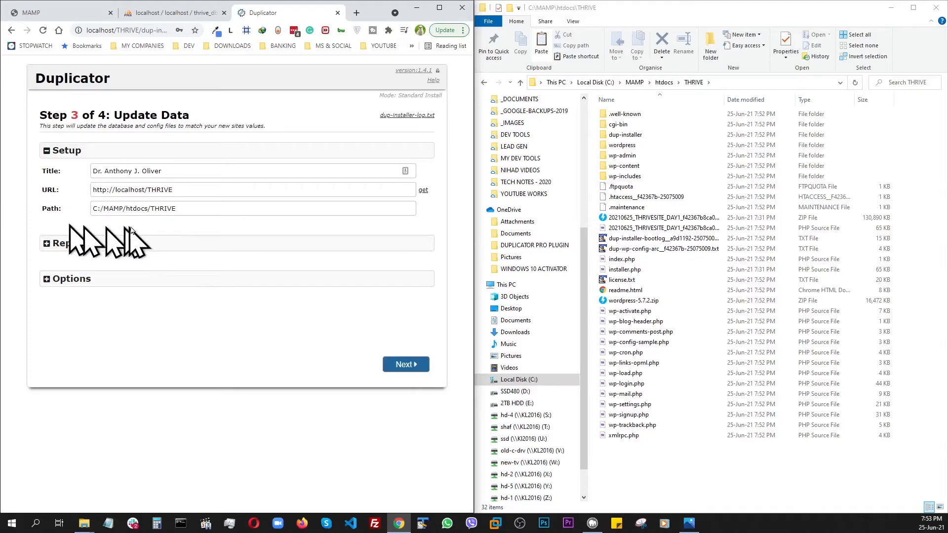
left_click(406, 365)
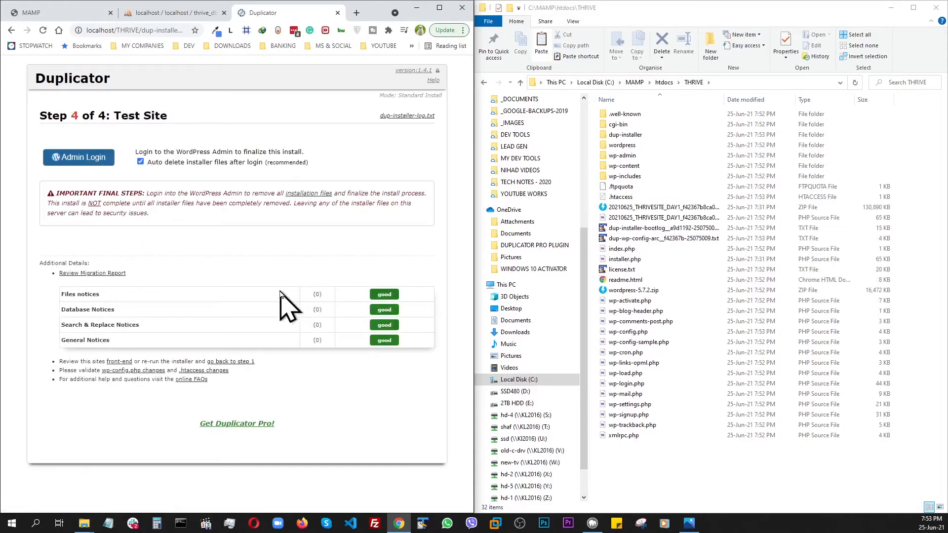
Log in to the local site's WordPress admin with the account username and password, leaving automatic installer file deletion enabled
left_click(107, 157)
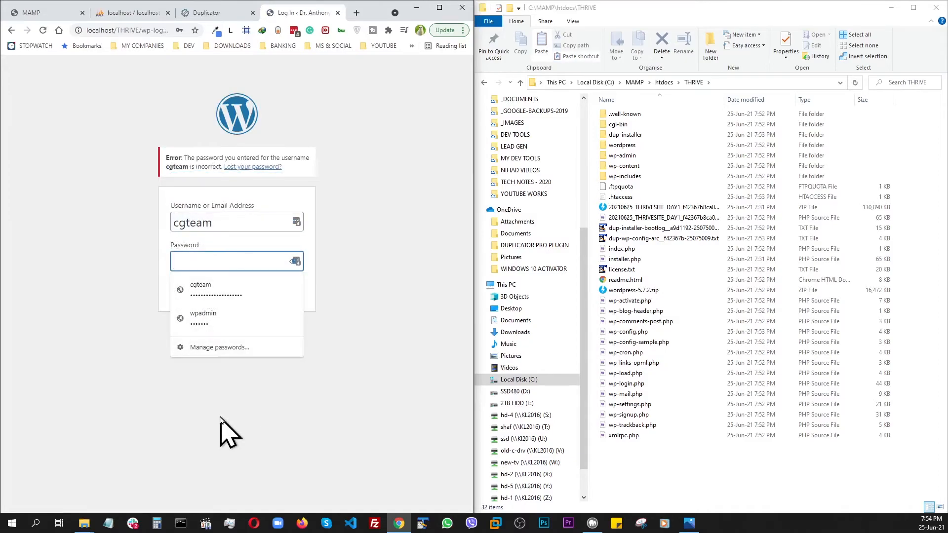
left_click(197, 407)
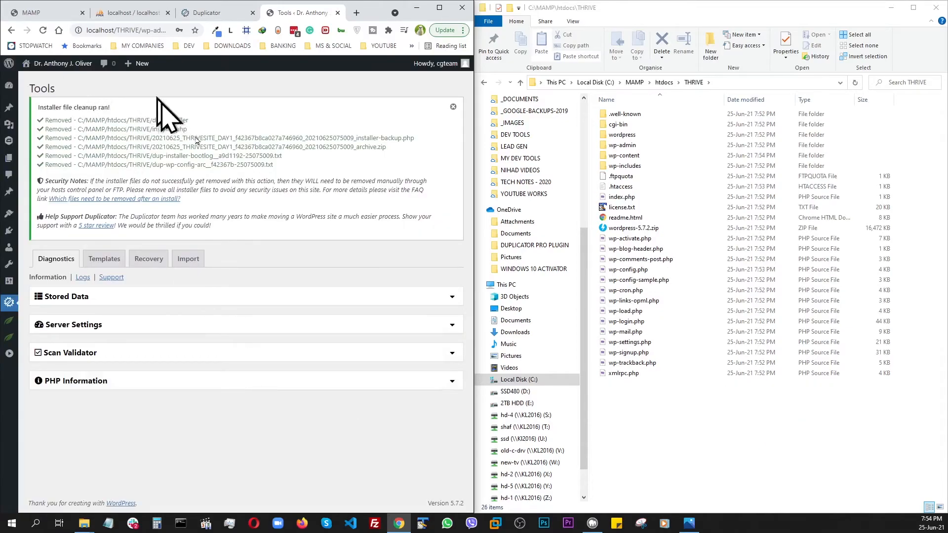
Expand the collapsed WordPress admin menu and open the Dashboard
left_click(10, 356)
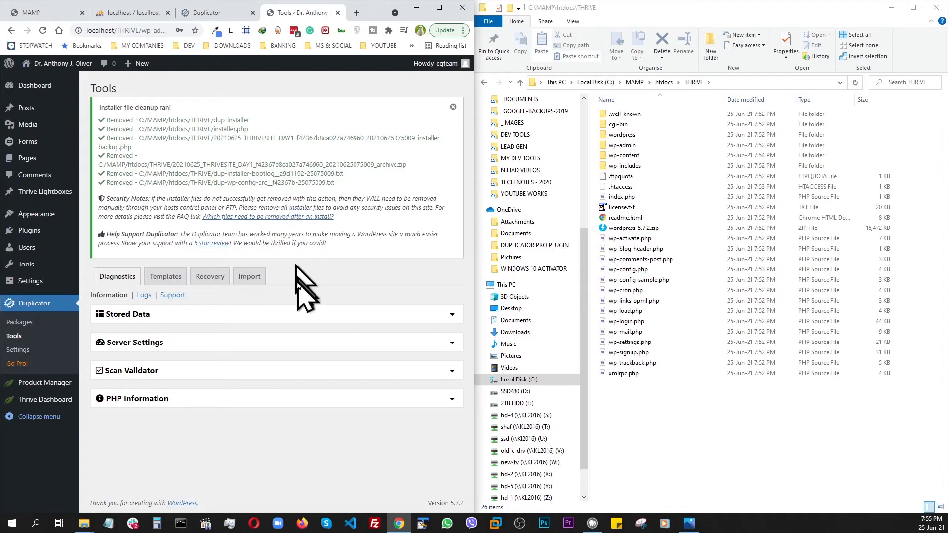
left_click(215, 277)
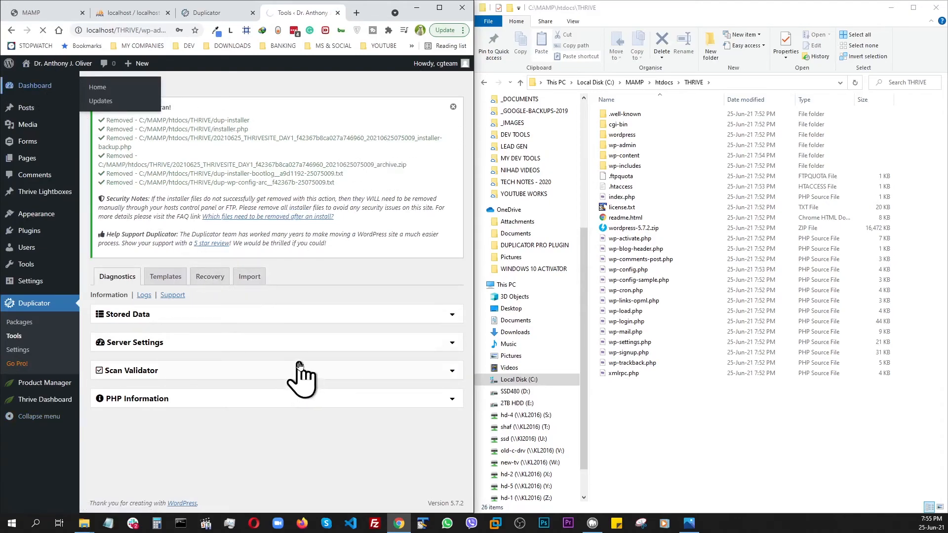